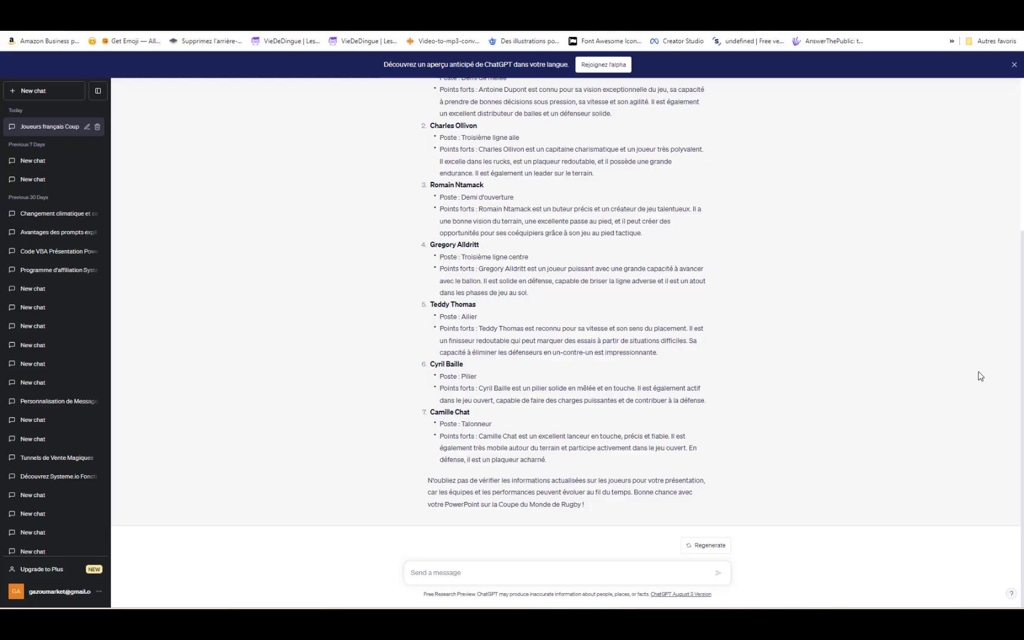
- Scroll back up to the rugby question and the start of ChatGPT's answer listing French players
{"action": "scroll", "coordinate": [898, 373], "scroll_direction": "up", "scroll_amount": 4}
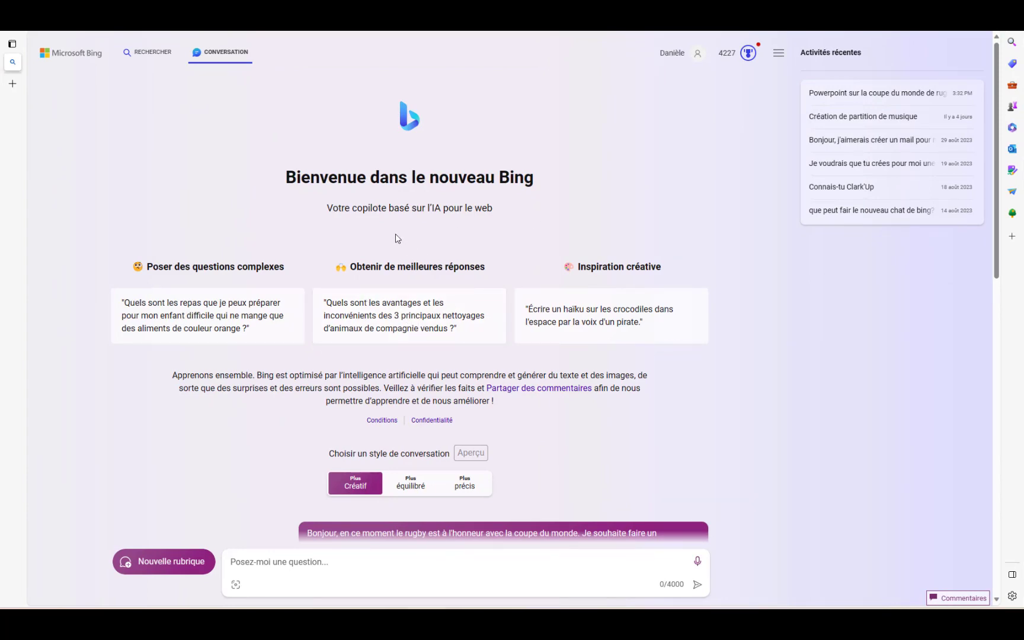
- Scroll through Bing's answer with the 'Les Bleus sont prêts à briller !' outline and key players
{"action": "scroll", "coordinate": [395, 233], "scroll_direction": "down", "scroll_amount": 6}
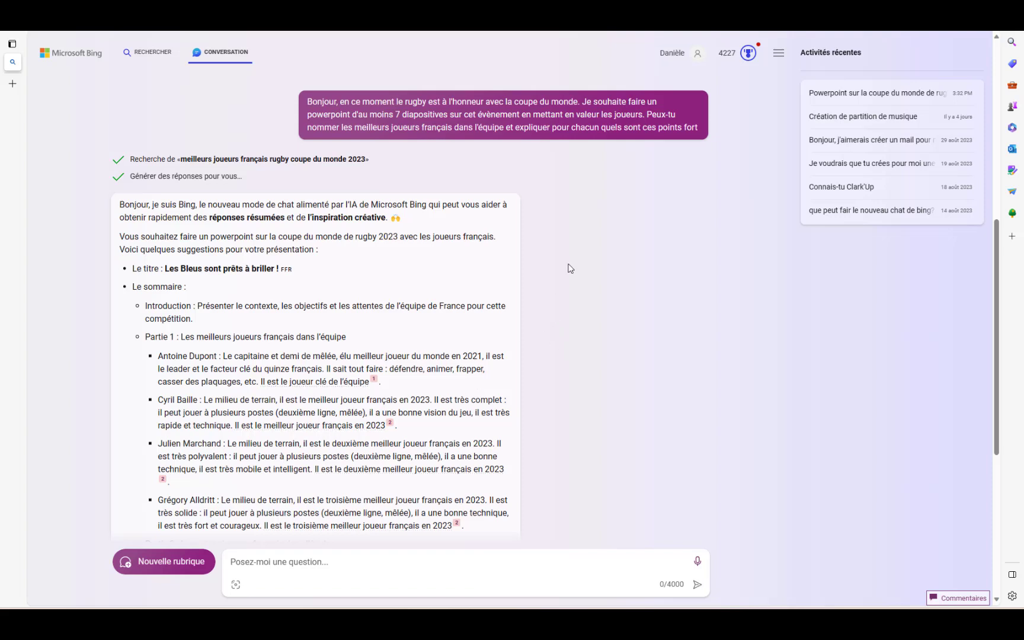
{"action": "scroll", "coordinate": [568, 268], "scroll_direction": "down", "scroll_amount": 3}
{"action": "scroll", "coordinate": [569, 268], "scroll_direction": "down", "scroll_amount": 3}
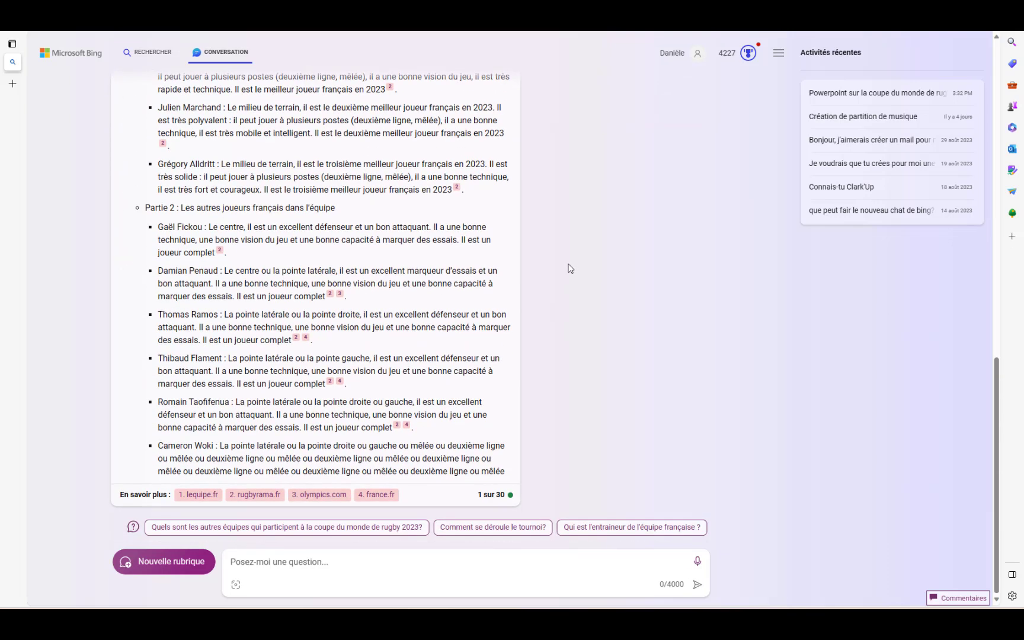
{"action": "scroll", "coordinate": [569, 268], "scroll_direction": "up", "scroll_amount": 4}
{"action": "scroll", "coordinate": [569, 269], "scroll_direction": "up", "scroll_amount": 2}
{"action": "scroll", "coordinate": [572, 270], "scroll_direction": "up", "scroll_amount": 2}
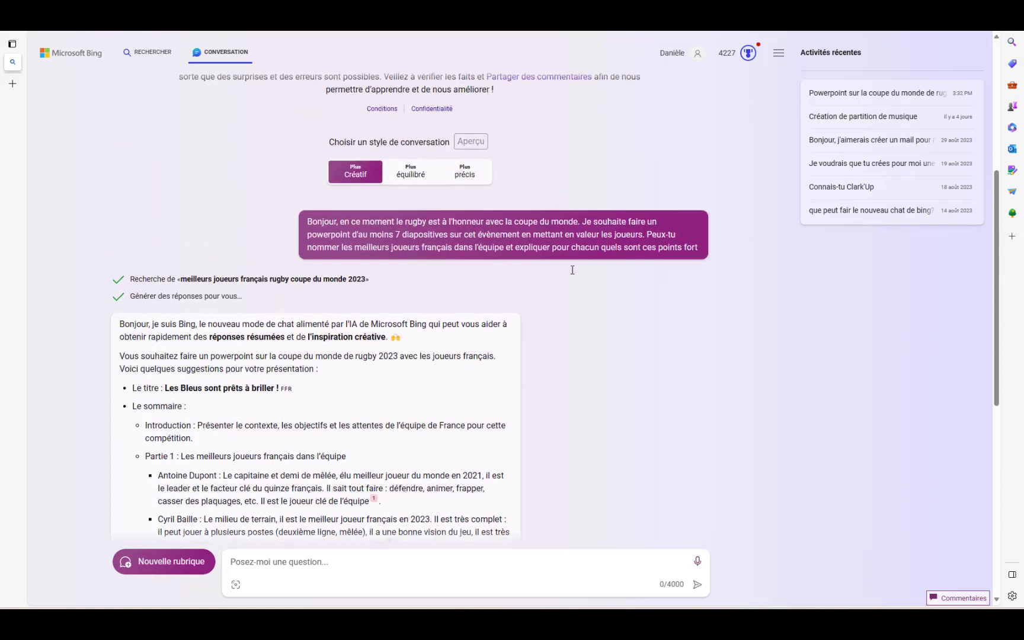
{"action": "scroll", "coordinate": [251, 290], "scroll_direction": "up", "scroll_amount": 3}
{"action": "scroll", "coordinate": [199, 296], "scroll_direction": "down", "scroll_amount": 1}
{"action": "scroll", "coordinate": [202, 296], "scroll_direction": "down", "scroll_amount": 4}
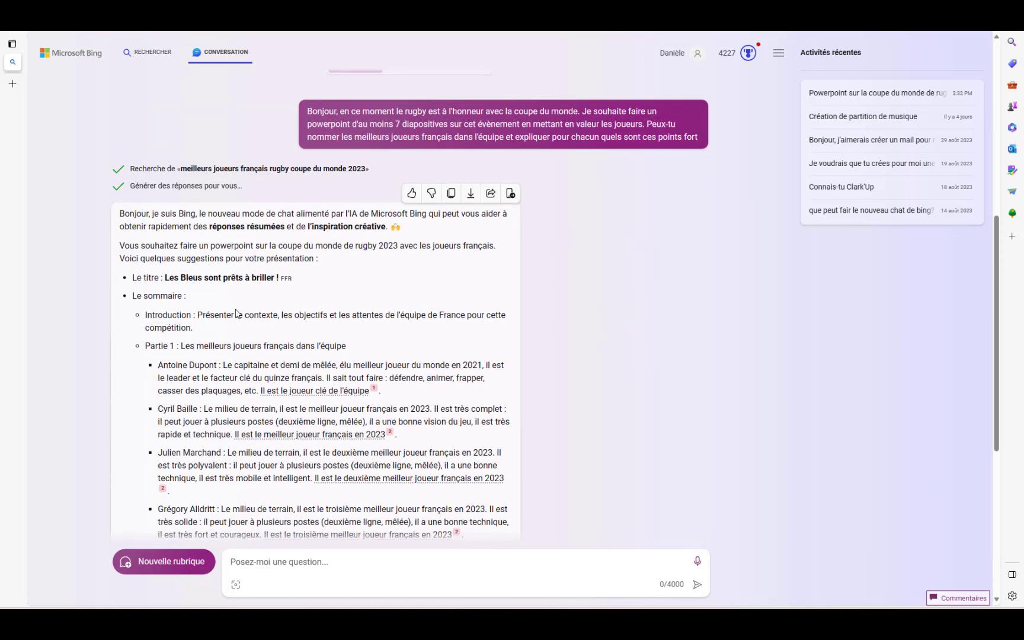
{"action": "scroll", "coordinate": [288, 338], "scroll_direction": "down", "scroll_amount": 6}
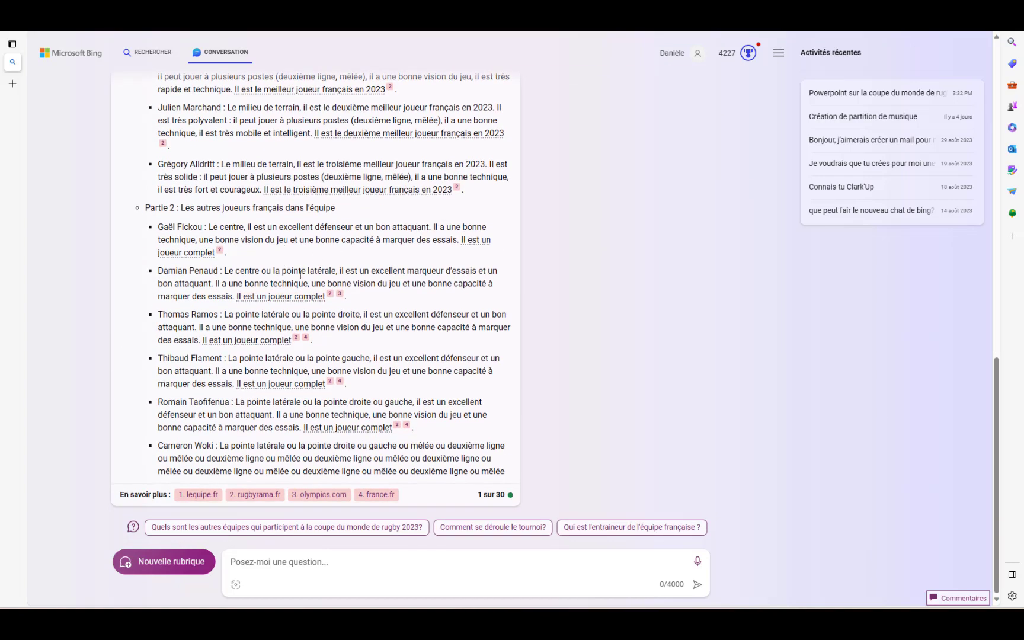
{"action": "scroll", "coordinate": [176, 358], "scroll_direction": "up", "scroll_amount": 1}
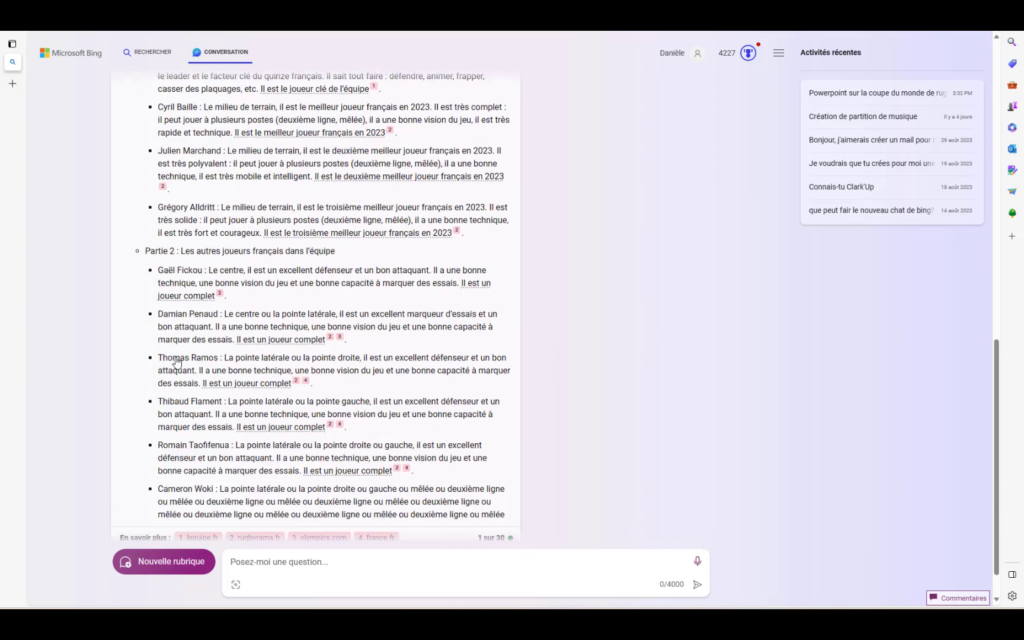
{"action": "scroll", "coordinate": [176, 358], "scroll_direction": "up", "scroll_amount": 6}
{"action": "scroll", "coordinate": [177, 366], "scroll_direction": "down", "scroll_amount": 3}
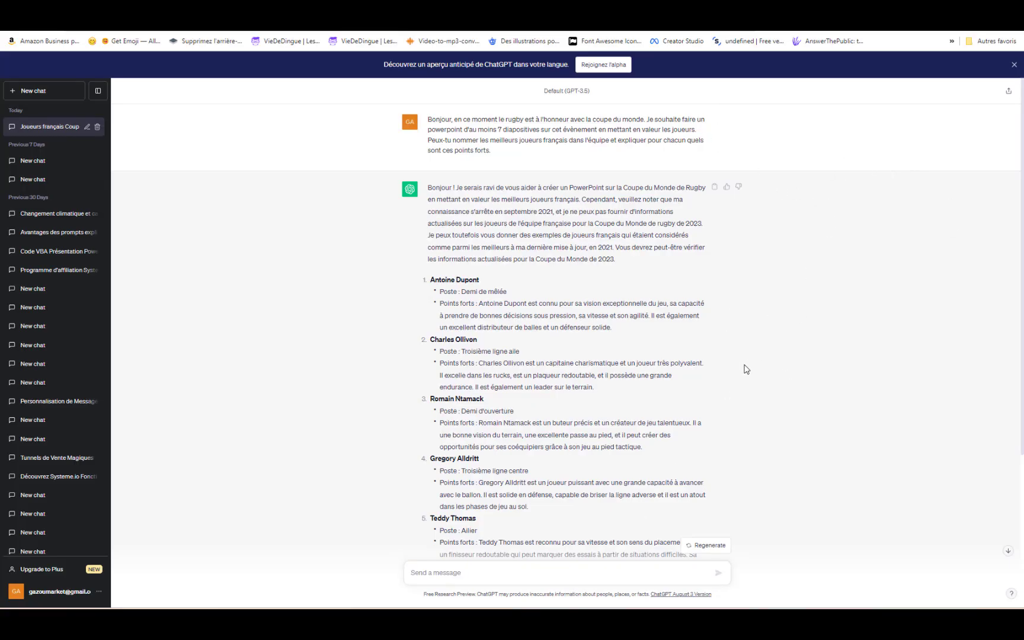
- Copy ChatGPT's full answer on the French players and their strengths
{"action": "left_click", "coordinate": [714, 188]}
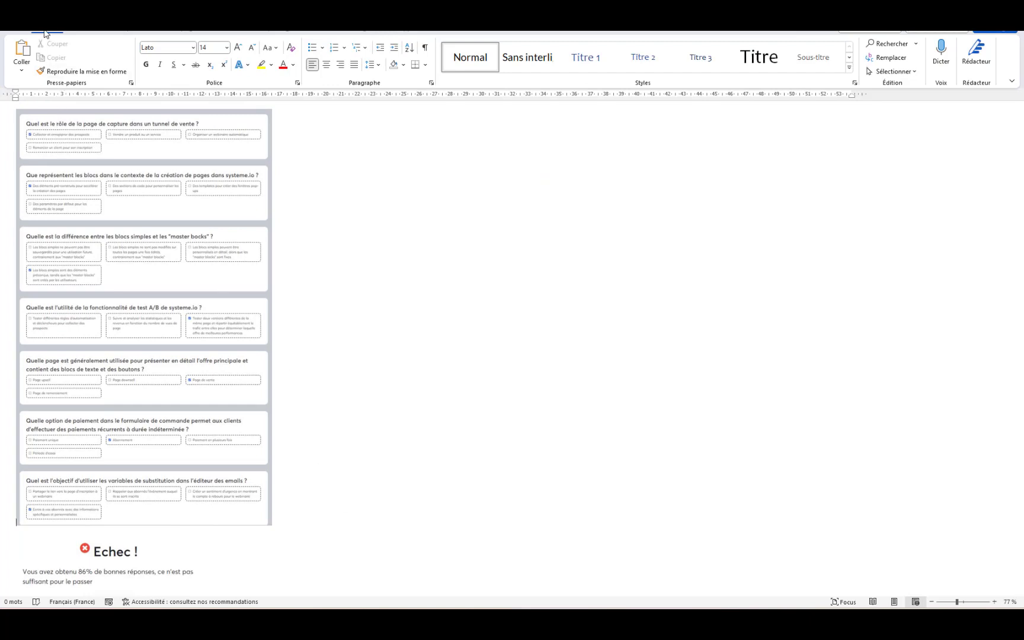
- Undo to remove the quiz screenshots and scroll to the end of the pasted Bing answer
{"action": "key", "text": "ctrl+z"}
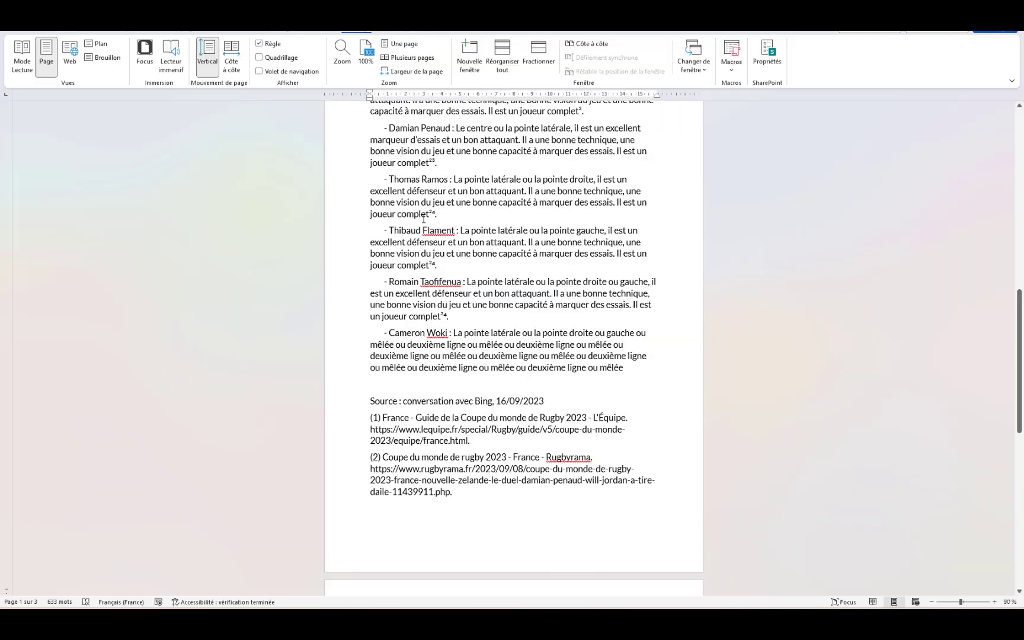
{"action": "scroll", "coordinate": [423, 219], "scroll_direction": "down", "scroll_amount": 2}
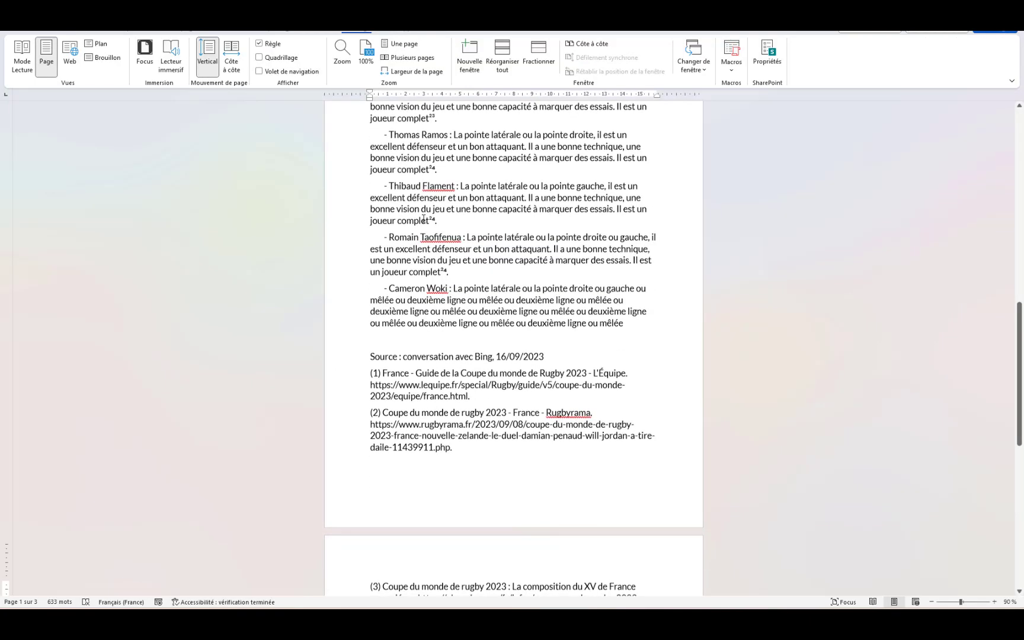
{"action": "scroll", "coordinate": [423, 219], "scroll_direction": "down", "scroll_amount": 2}
{"action": "scroll", "coordinate": [423, 219], "scroll_direction": "down", "scroll_amount": 2}
{"action": "scroll", "coordinate": [423, 220], "scroll_direction": "down", "scroll_amount": 1}
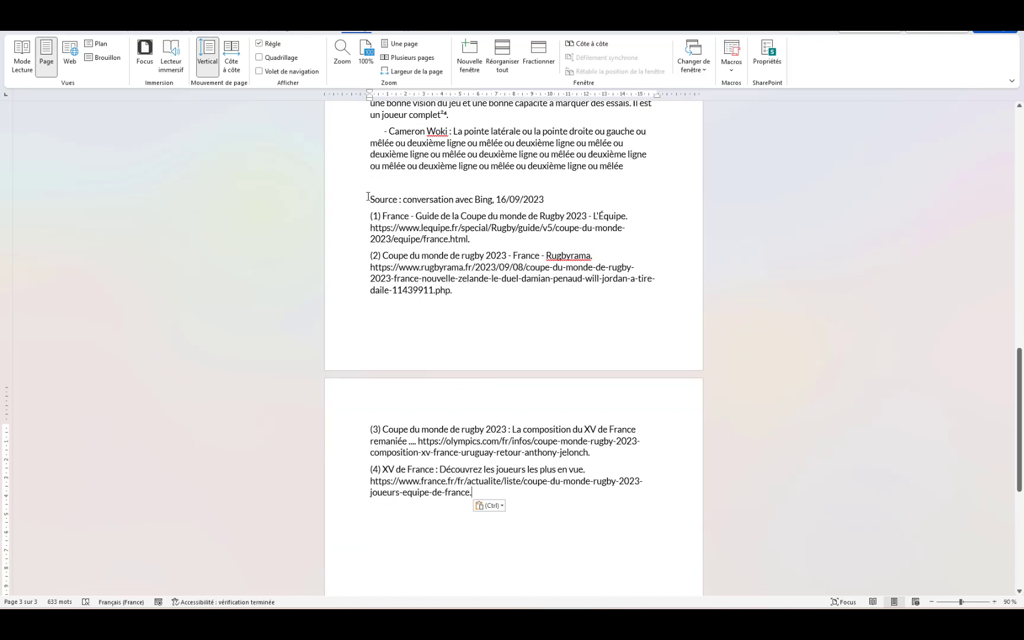
- Delete the trailing source references and return to the top of the document
{"action": "left_click_drag", "start_coordinate": [368, 196], "coordinate": [584, 516]}
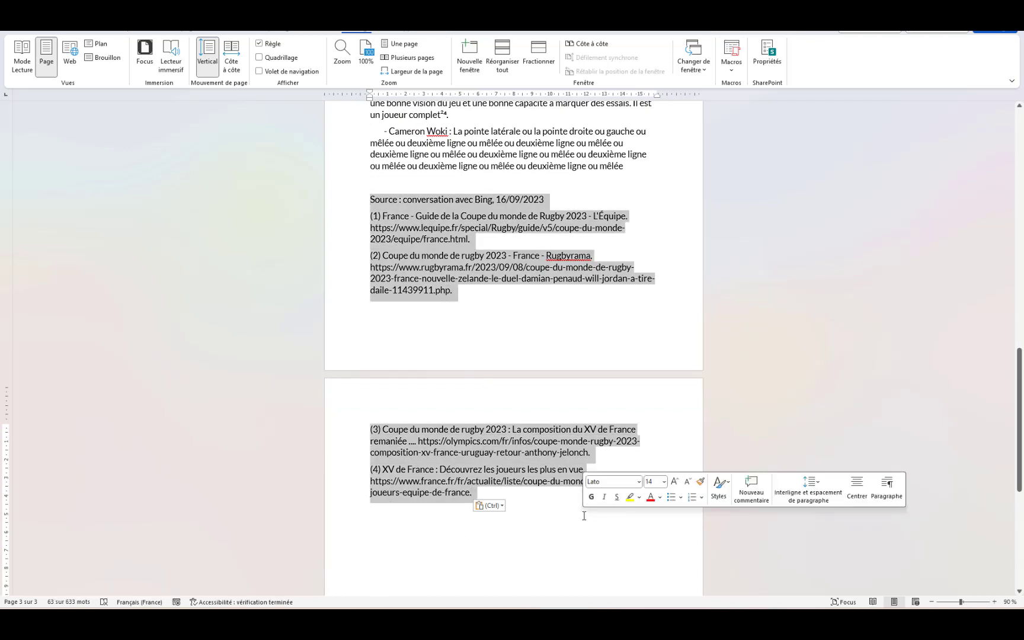
{"action": "key", "text": "Delete"}
{"action": "scroll", "coordinate": [466, 392], "scroll_direction": "up", "scroll_amount": 3}
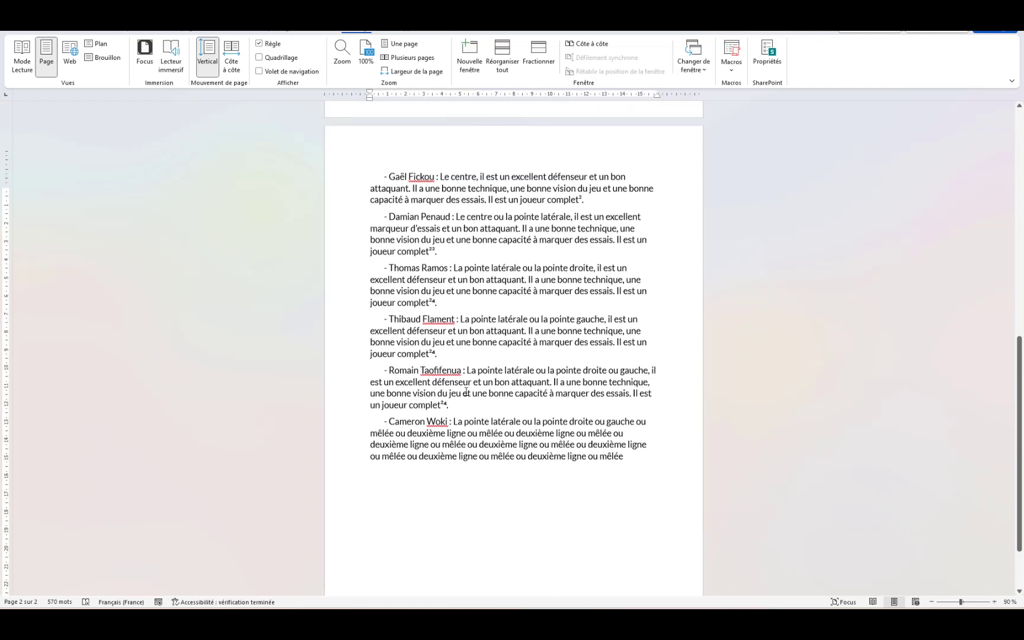
{"action": "scroll", "coordinate": [466, 392], "scroll_direction": "up", "scroll_amount": 2}
{"action": "scroll", "coordinate": [465, 391], "scroll_direction": "up", "scroll_amount": 5}
{"action": "scroll", "coordinate": [466, 392], "scroll_direction": "up", "scroll_amount": 2}
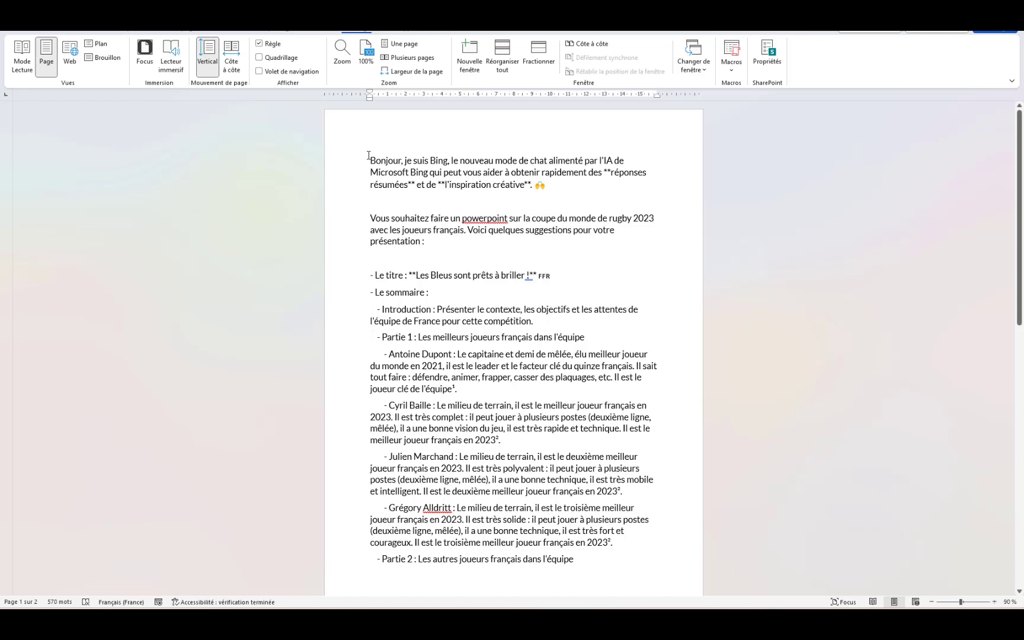
- Delete Bing's introductory paragraphs and the FFR tag after the title
{"action": "left_click_drag", "start_coordinate": [371, 169], "coordinate": [450, 254]}
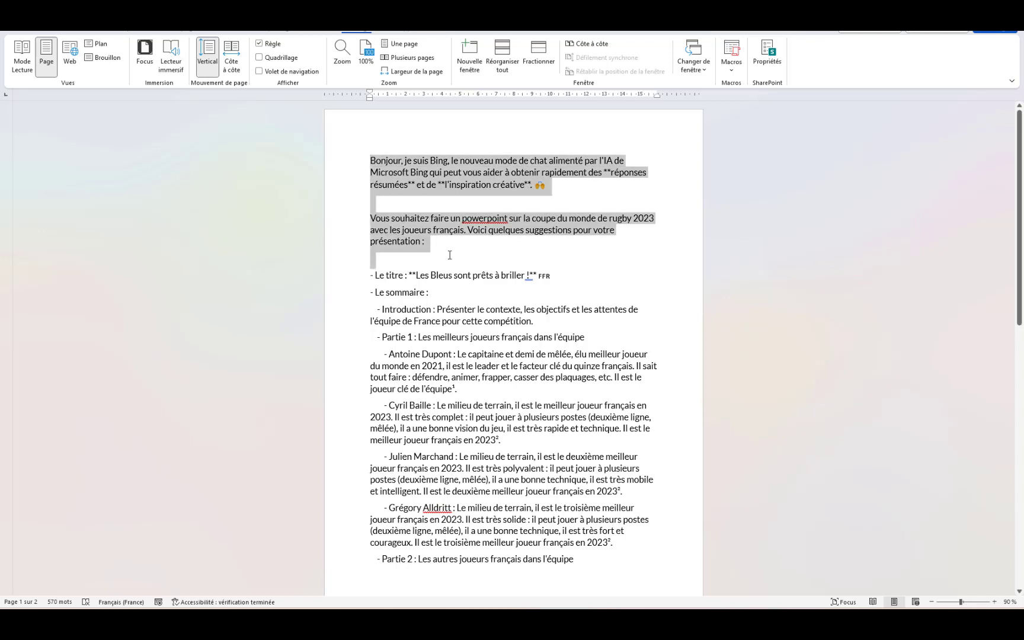
{"action": "key", "text": "Delete"}
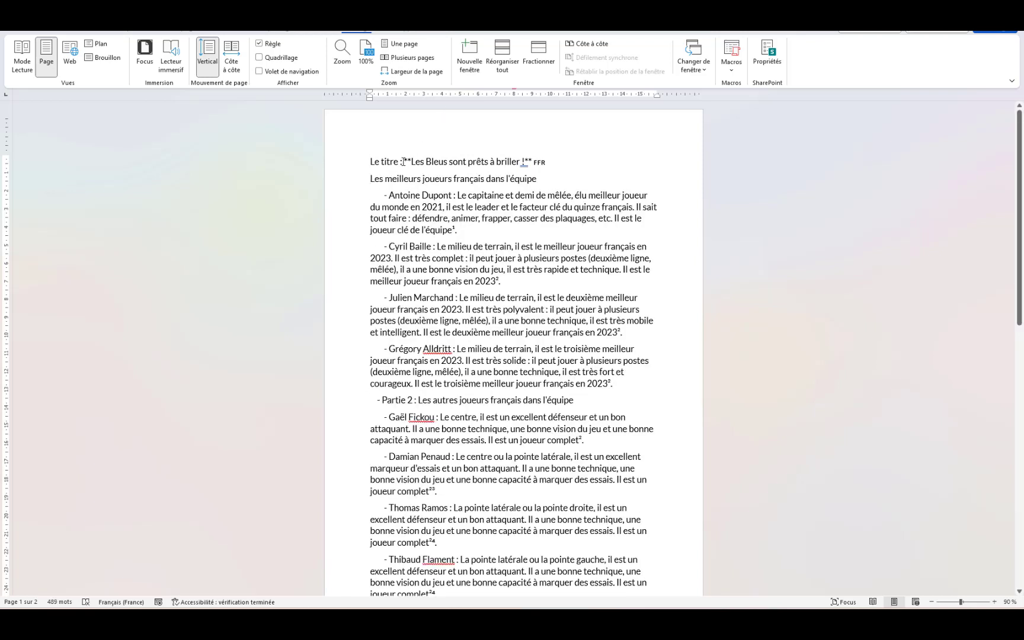
{"action": "double_click", "coordinate": [523, 161]}
{"action": "left_click_drag", "start_coordinate": [532, 162], "coordinate": [557, 163]}
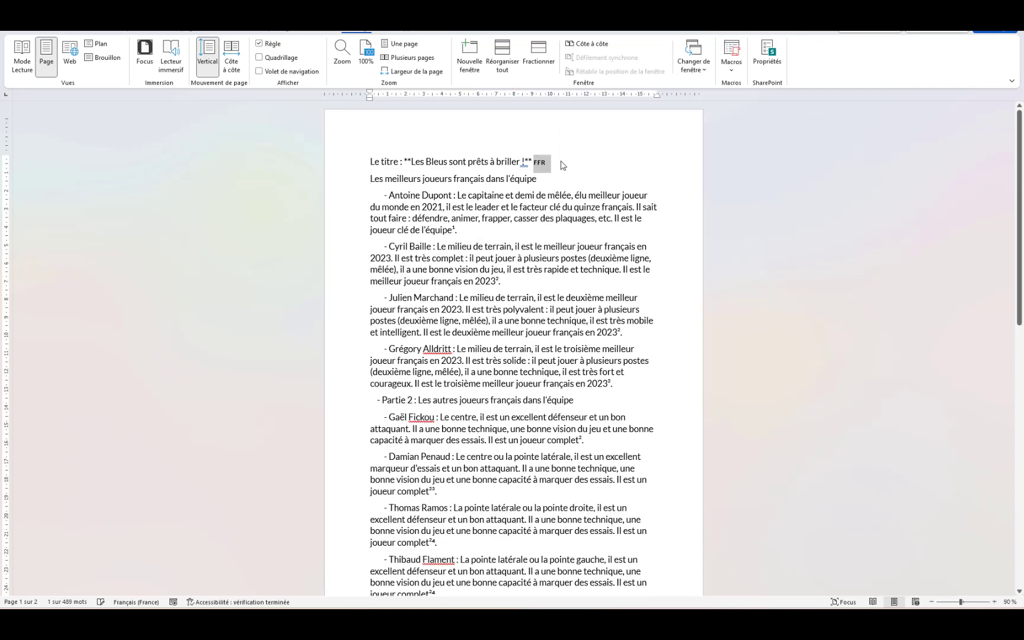
{"action": "key", "text": "Delete"}
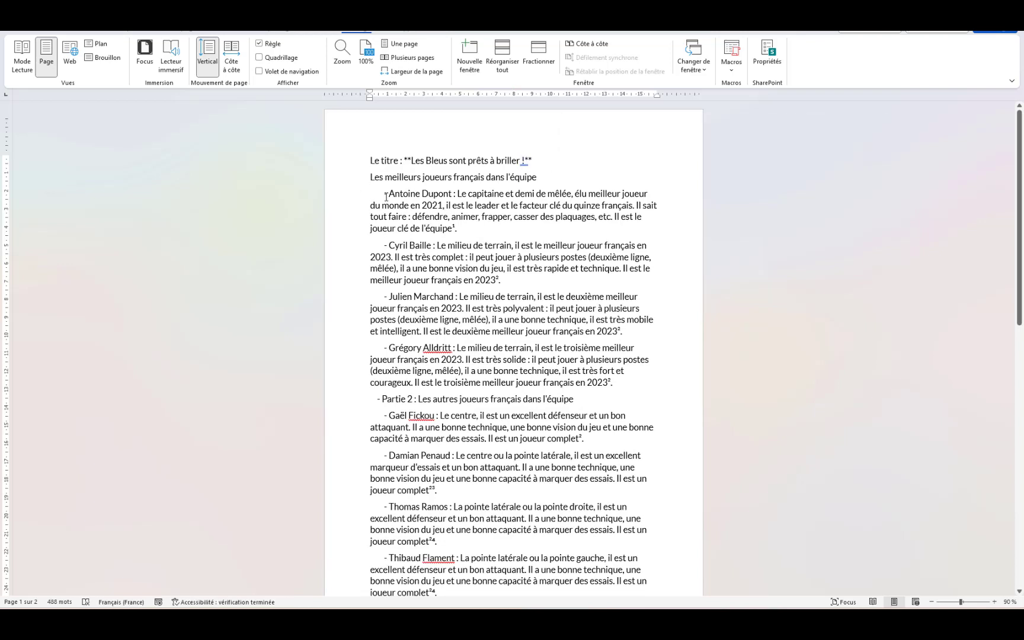
- Remove the dashes before Antoine Dupont, Cyril Baille, Julien Marchand and Grégory Alldritt
{"action": "left_click", "coordinate": [389, 194]}
{"action": "key", "text": "BackSpace"}
{"action": "key", "text": "BackSpace"}
{"action": "key", "text": "BackSpace"}
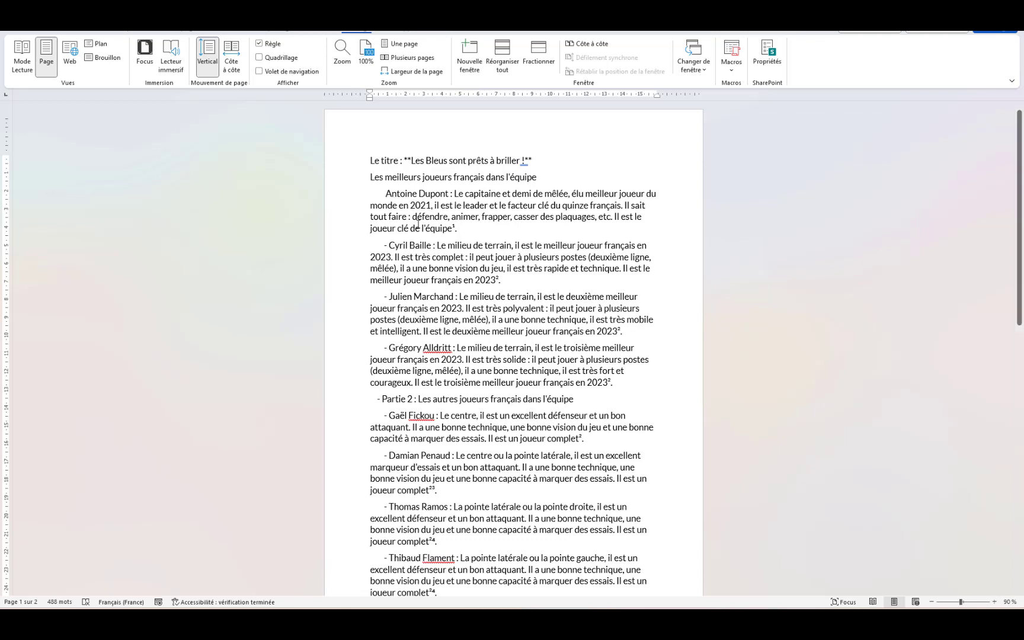
{"action": "left_click_drag", "start_coordinate": [374, 246], "coordinate": [390, 245]}
{"action": "key", "text": "BackSpace"}
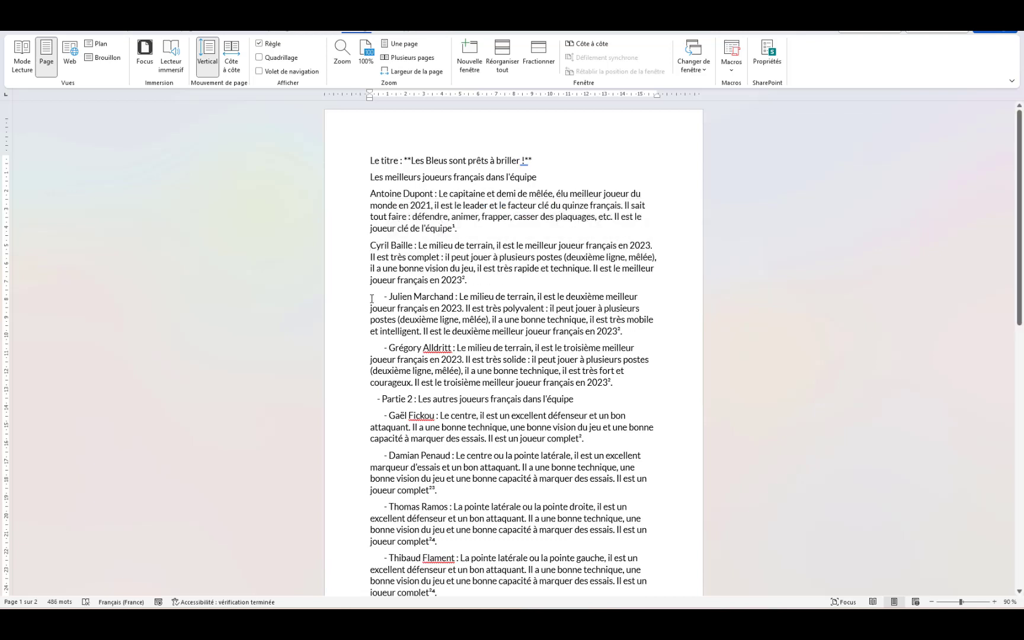
{"action": "left_click_drag", "start_coordinate": [378, 297], "coordinate": [388, 295]}
{"action": "key", "text": "BackSpace"}
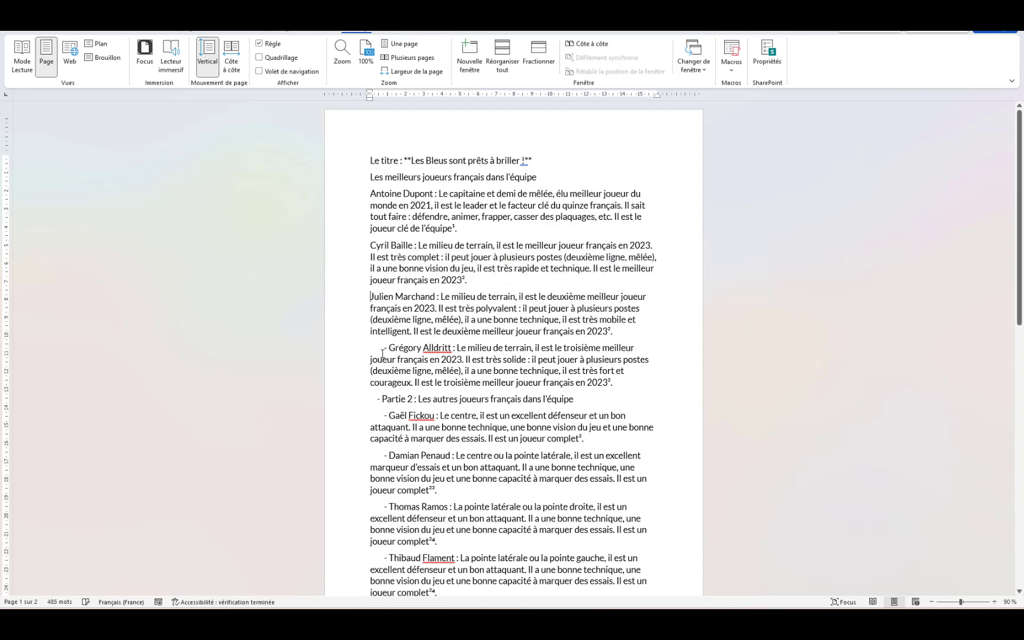
{"action": "left_click_drag", "start_coordinate": [374, 349], "coordinate": [388, 348]}
{"action": "key", "text": "BackSpace"}
- Delete the dash and 'Partie 2' label, keeping the section heading
{"action": "double_click", "coordinate": [379, 402]}
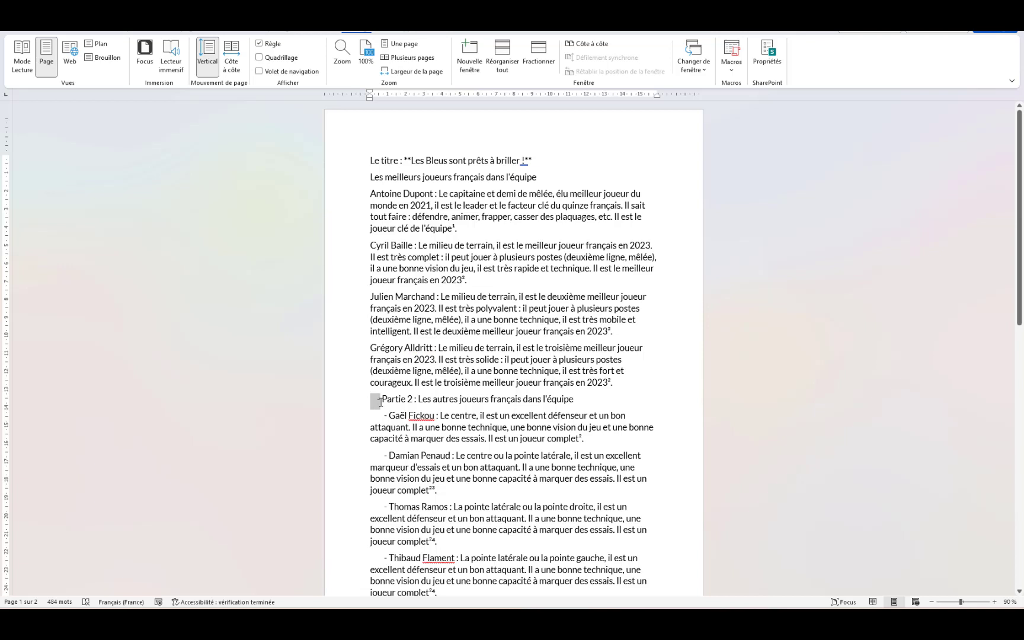
{"action": "double_click", "coordinate": [380, 402]}
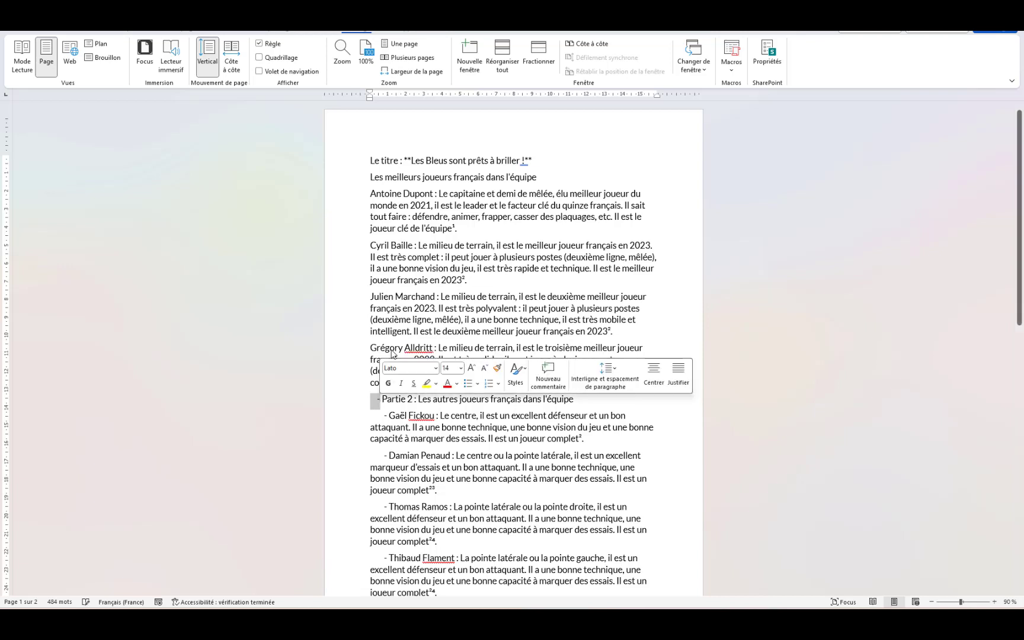
{"action": "left_click", "coordinate": [539, 177]}
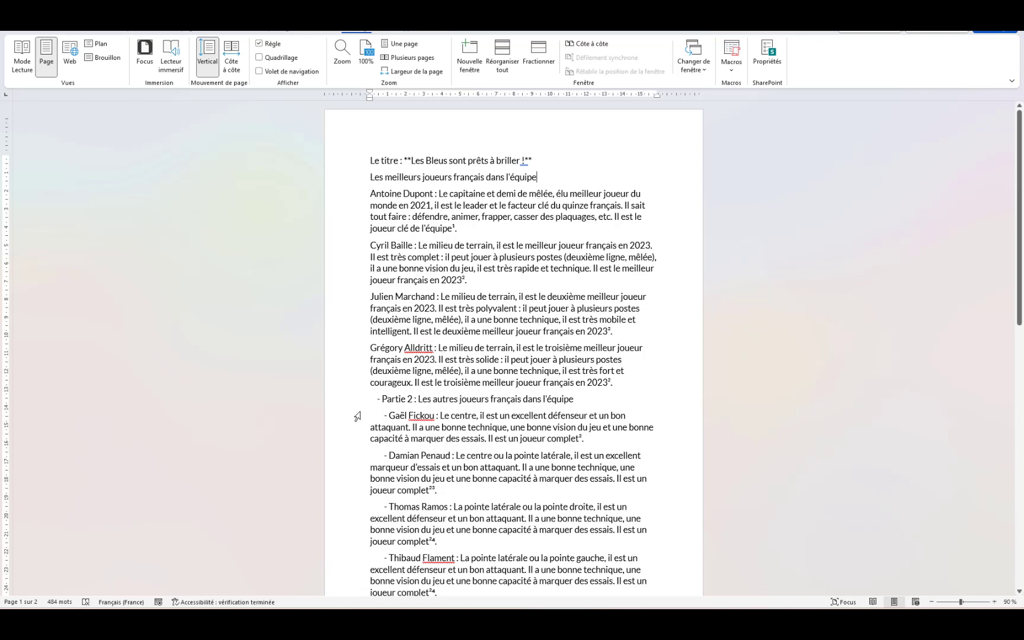
{"action": "left_click_drag", "start_coordinate": [370, 399], "coordinate": [419, 397]}
{"action": "key", "text": "BackSpace"}
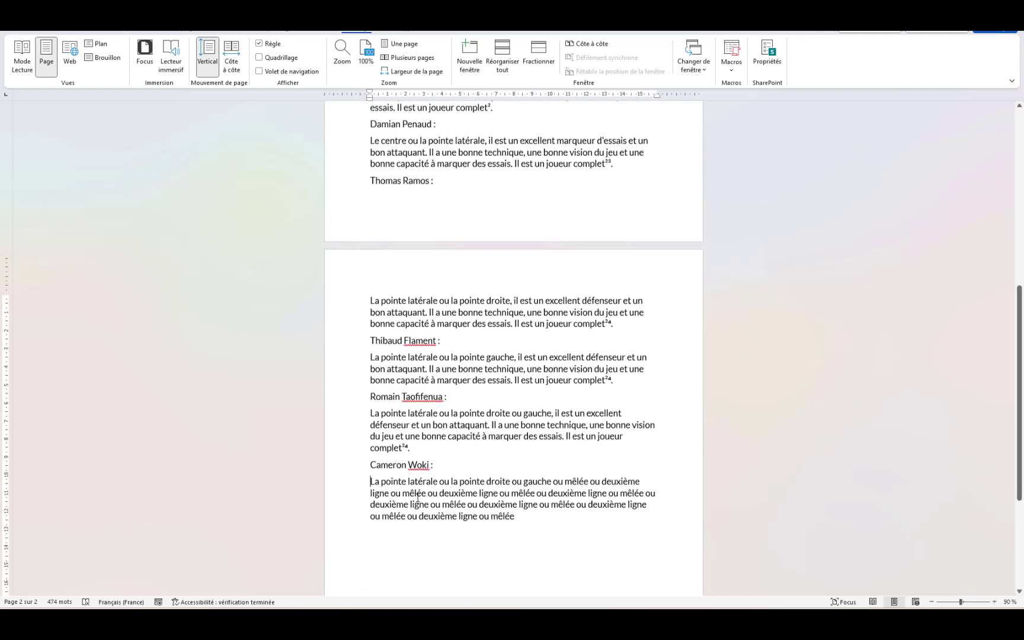
{"action": "scroll", "coordinate": [417, 498], "scroll_direction": "up", "scroll_amount": 3}
{"action": "scroll", "coordinate": [417, 498], "scroll_direction": "up", "scroll_amount": 4}
{"action": "scroll", "coordinate": [418, 497], "scroll_direction": "up", "scroll_amount": 5}
{"action": "scroll", "coordinate": [445, 504], "scroll_direction": "up", "scroll_amount": 1}
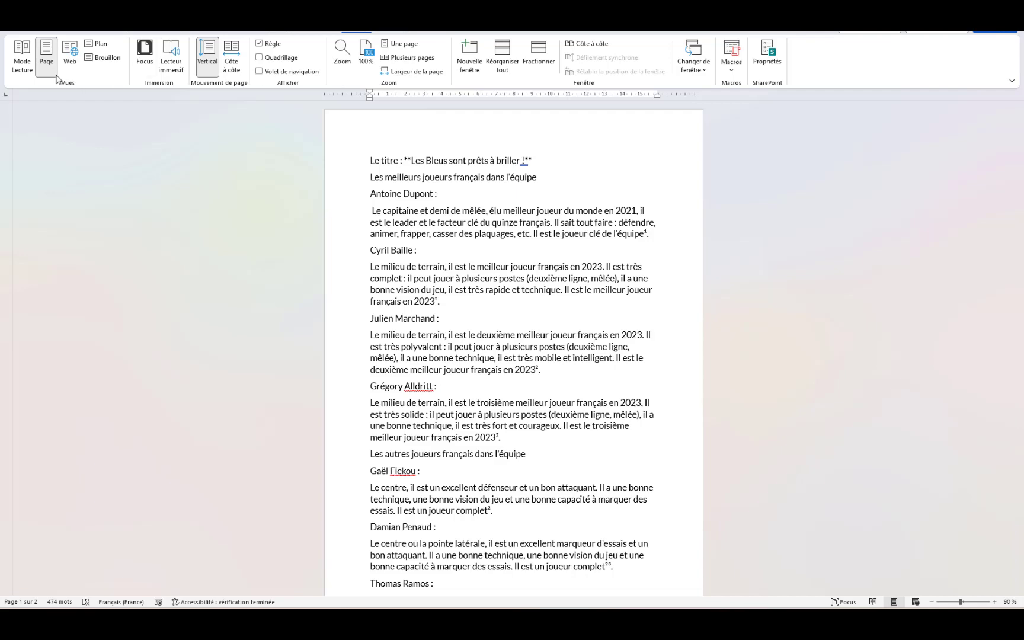
{"action": "left_click", "coordinate": [99, 47]}
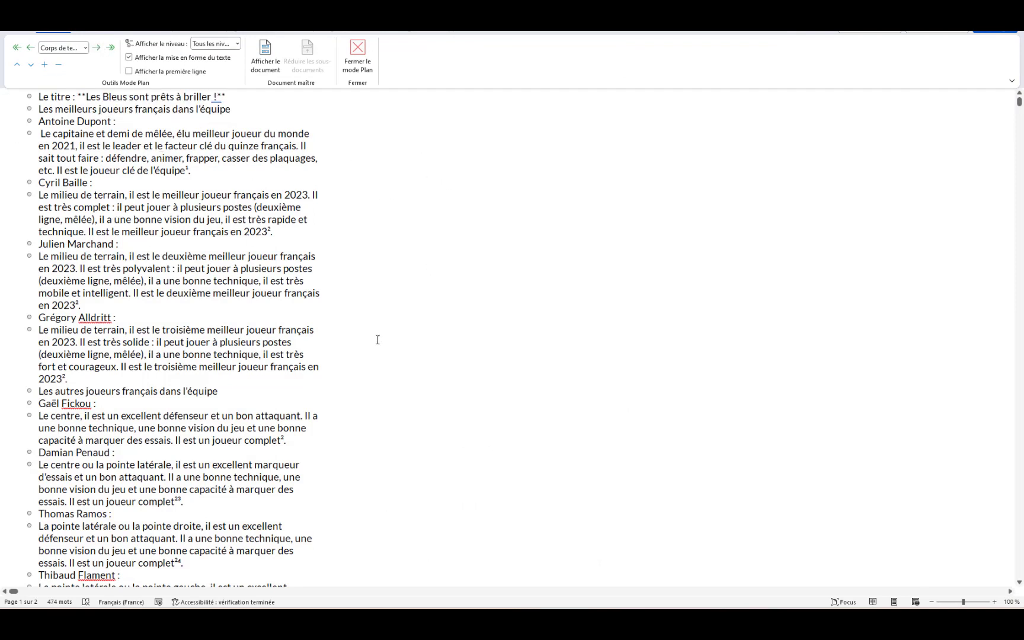
{"action": "scroll", "coordinate": [377, 340], "scroll_direction": "down", "scroll_amount": 1}
{"action": "scroll", "coordinate": [266, 367], "scroll_direction": "down", "scroll_amount": 8}
{"action": "scroll", "coordinate": [181, 393], "scroll_direction": "down", "scroll_amount": 5}
{"action": "scroll", "coordinate": [157, 381], "scroll_direction": "up", "scroll_amount": 7}
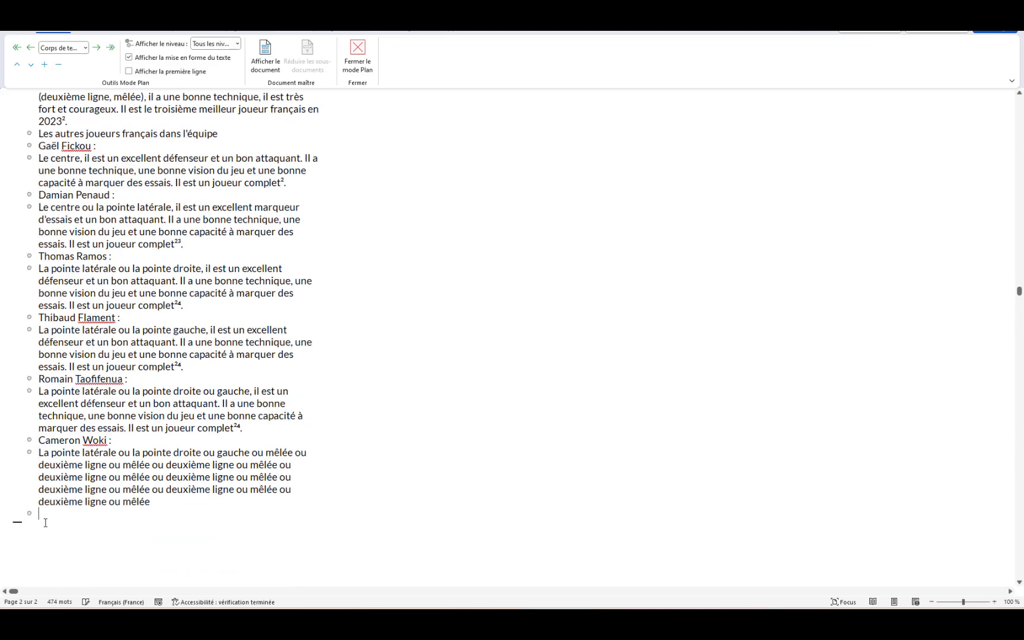
{"action": "key", "text": "BackSpace"}
{"action": "left_click_drag", "start_coordinate": [110, 467], "coordinate": [732, 606]}
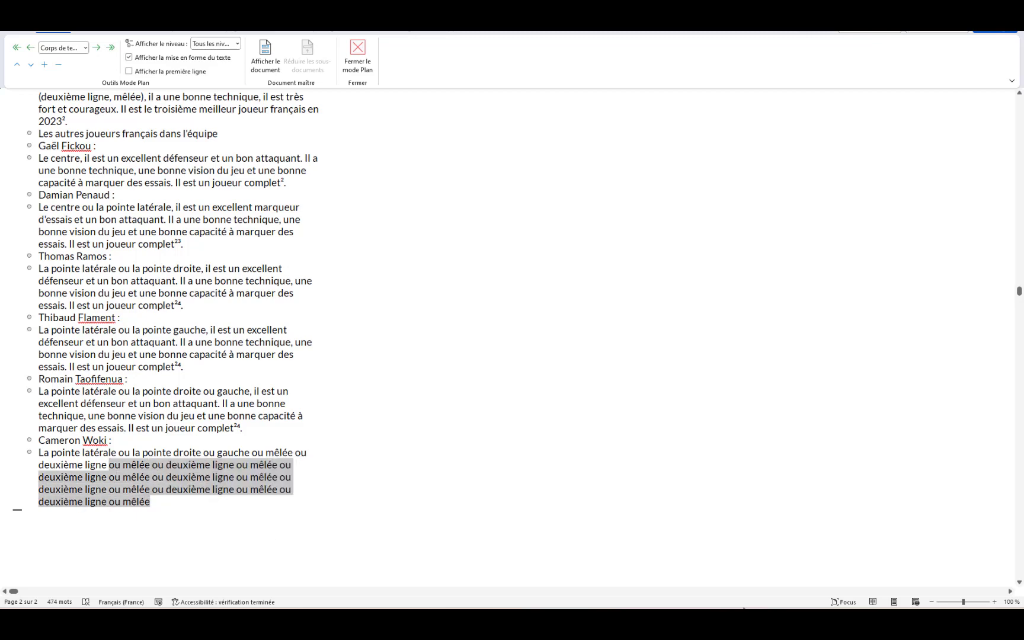
{"action": "key", "text": "Delete"}
{"action": "scroll", "coordinate": [172, 338], "scroll_direction": "up", "scroll_amount": 5}
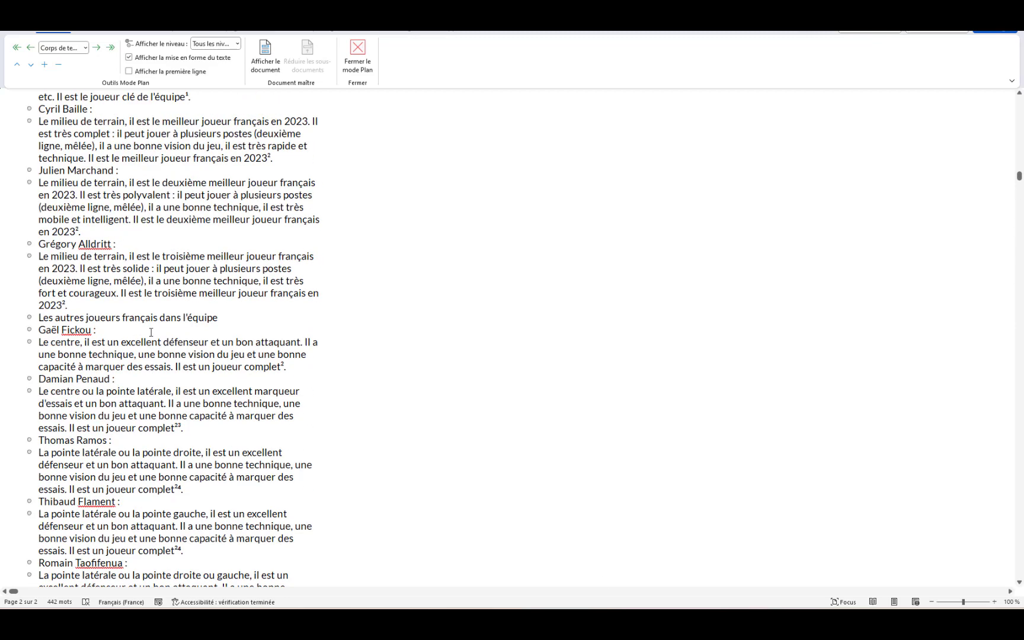
{"action": "scroll", "coordinate": [179, 342], "scroll_direction": "up", "scroll_amount": 2}
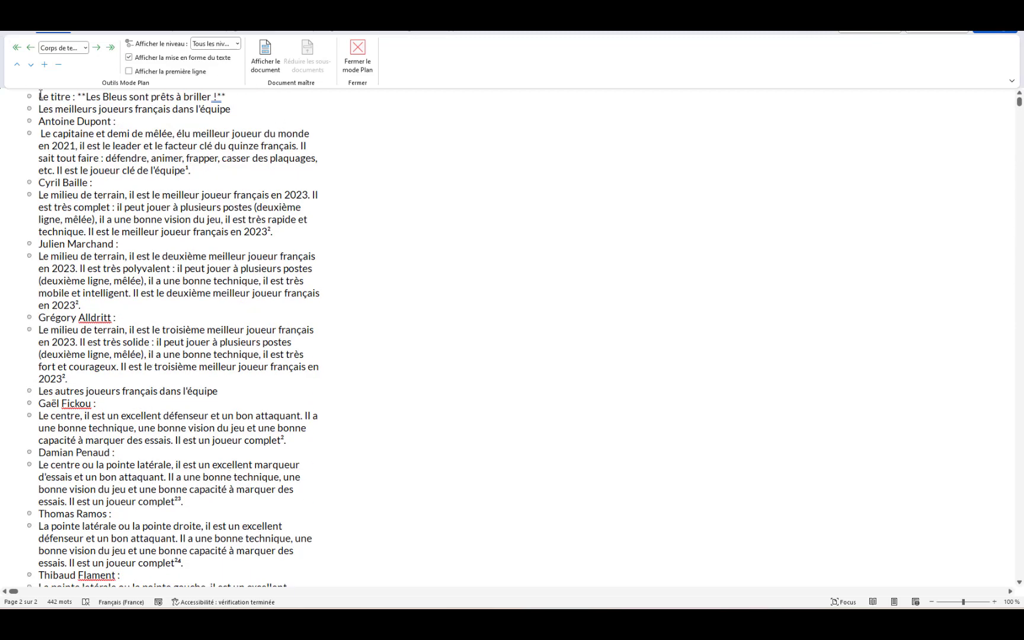
- Set the title and the 'Les meilleurs joueurs français dans l'équipe' line to outline level 1
{"action": "left_click_drag", "start_coordinate": [77, 97], "coordinate": [220, 96]}
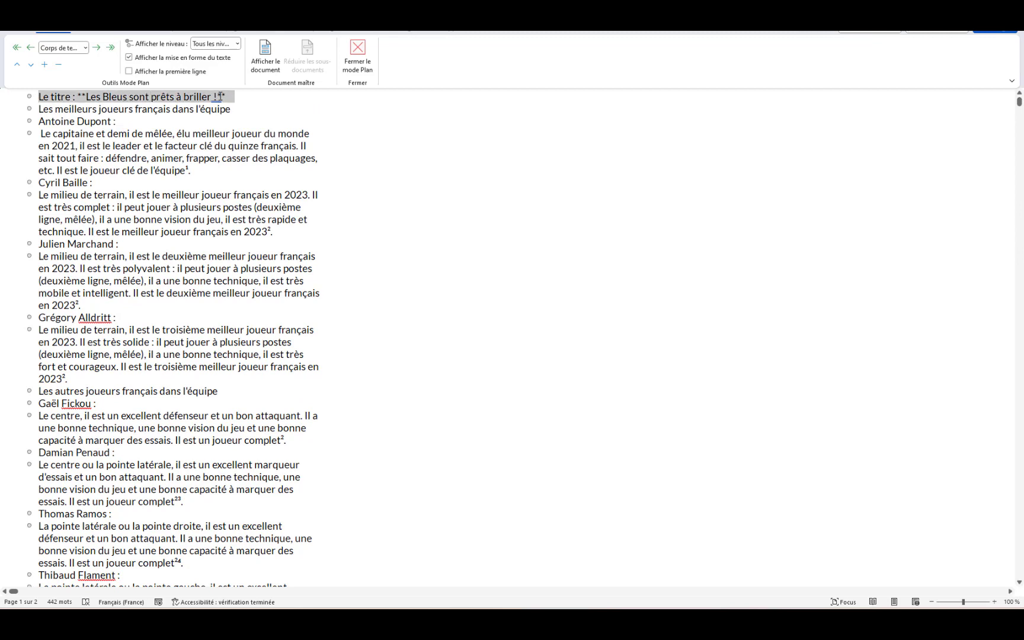
{"action": "left_click", "coordinate": [86, 48]}
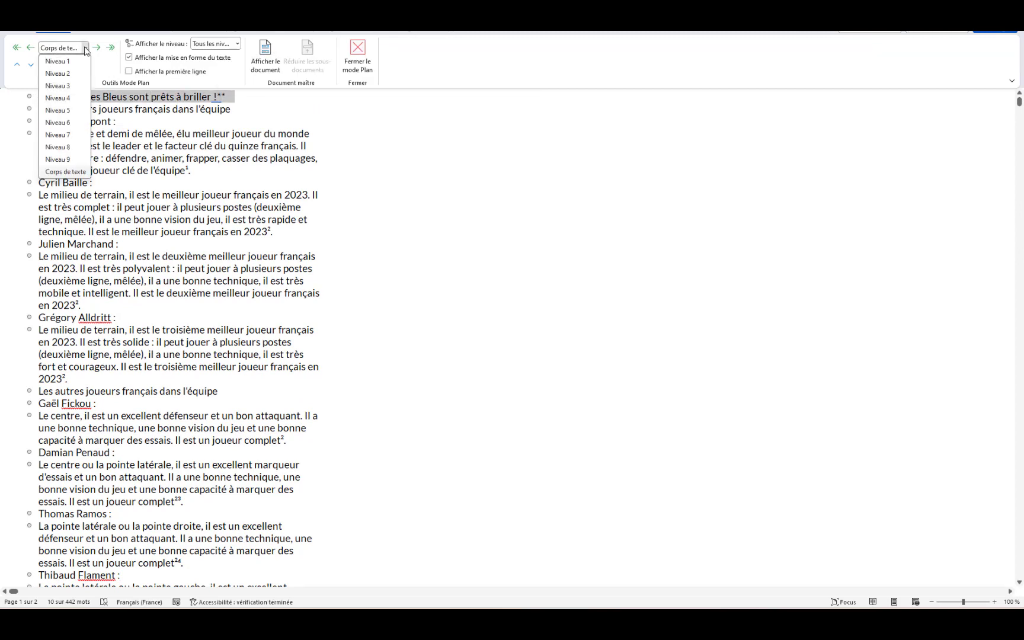
{"action": "left_click", "coordinate": [57, 61]}
{"action": "left_click", "coordinate": [8, 126]}
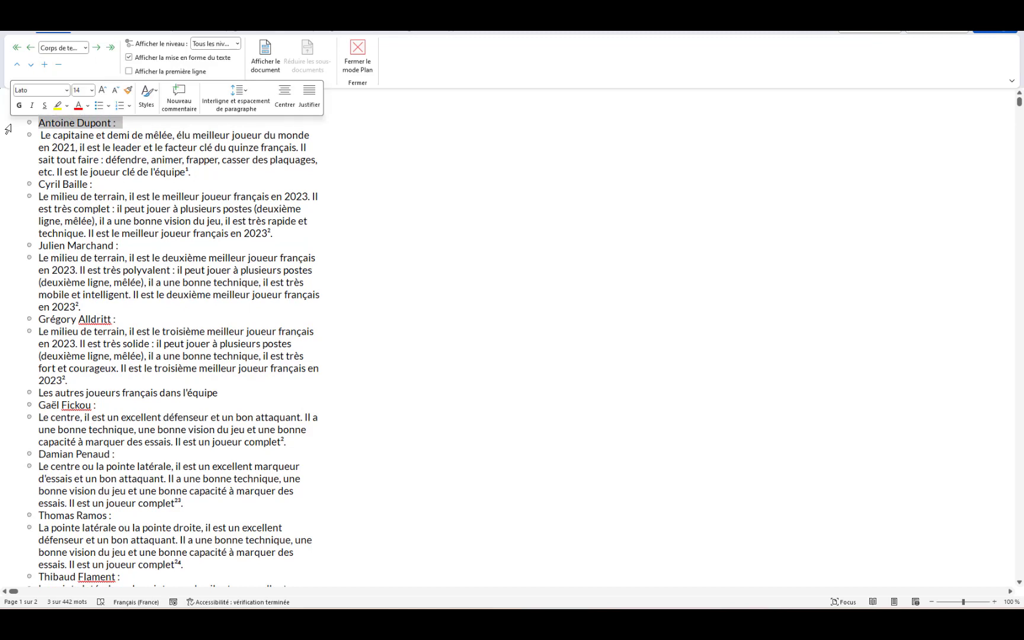
{"action": "left_click", "coordinate": [2, 112]}
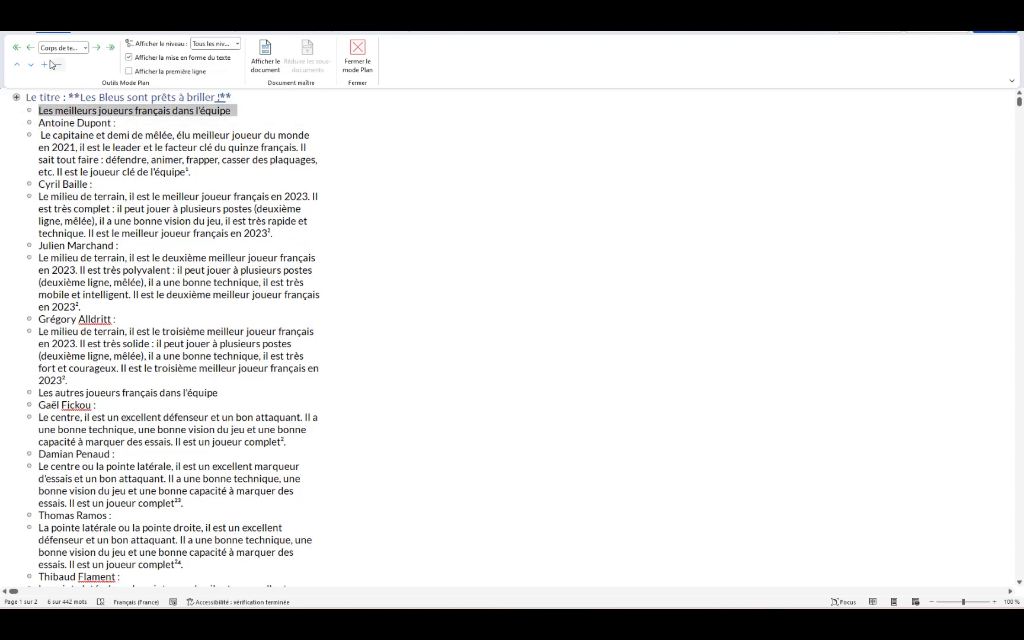
{"action": "left_click", "coordinate": [85, 47]}
{"action": "left_click", "coordinate": [57, 62]}
- Make Antoine Dupont, Cyril Baille, Julien Marchand and Grégory Alldritt level 1 headings
{"action": "left_click", "coordinate": [11, 126]}
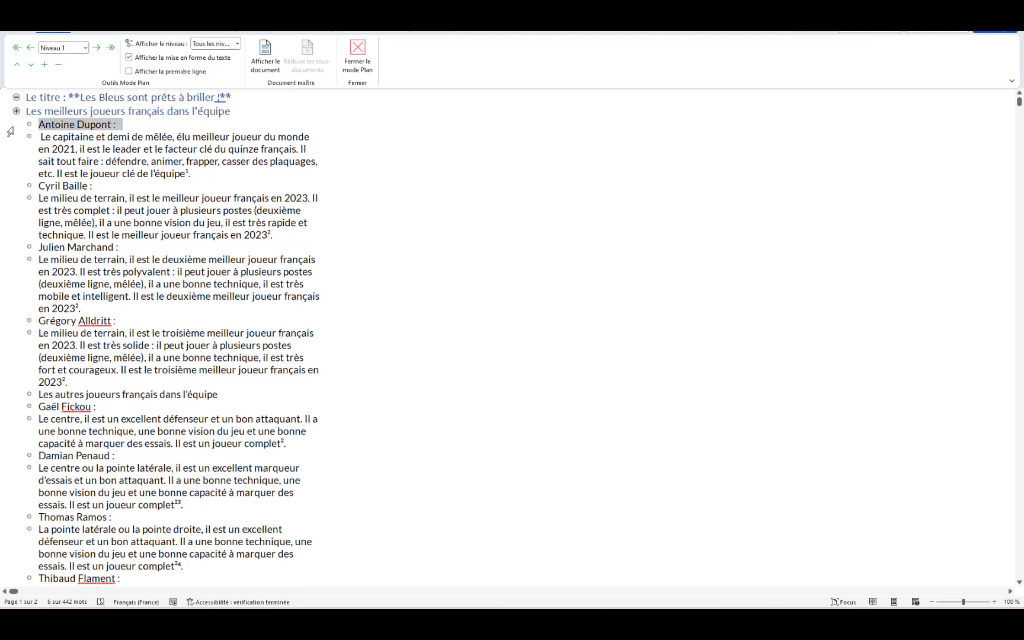
{"action": "left_click", "coordinate": [86, 48]}
{"action": "left_click", "coordinate": [57, 62]}
{"action": "left_click", "coordinate": [10, 187]}
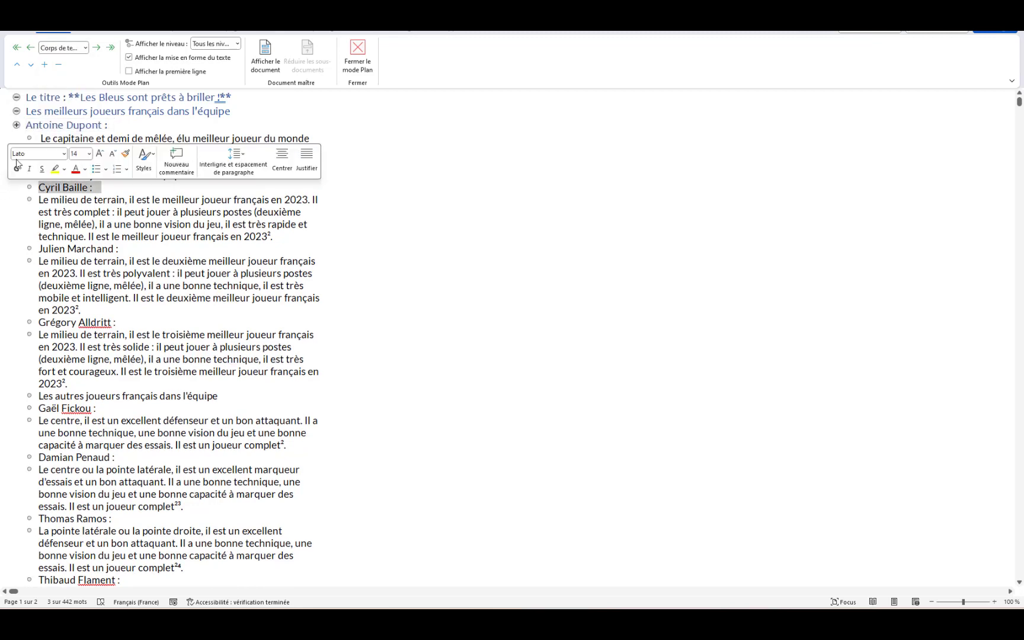
{"action": "left_click", "coordinate": [83, 49]}
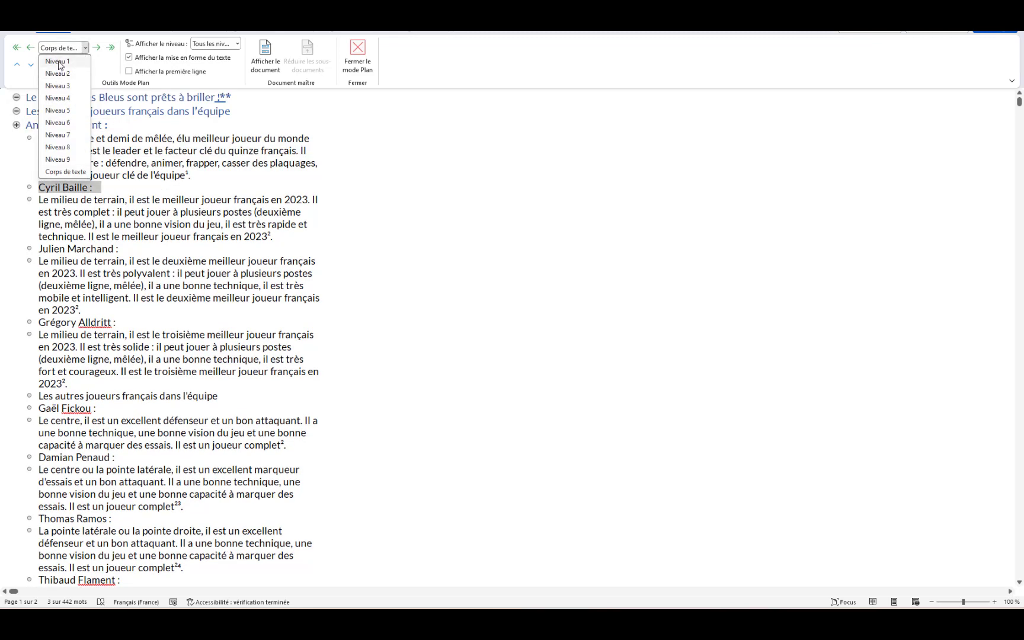
{"action": "left_click", "coordinate": [57, 61]}
{"action": "left_click", "coordinate": [12, 255]}
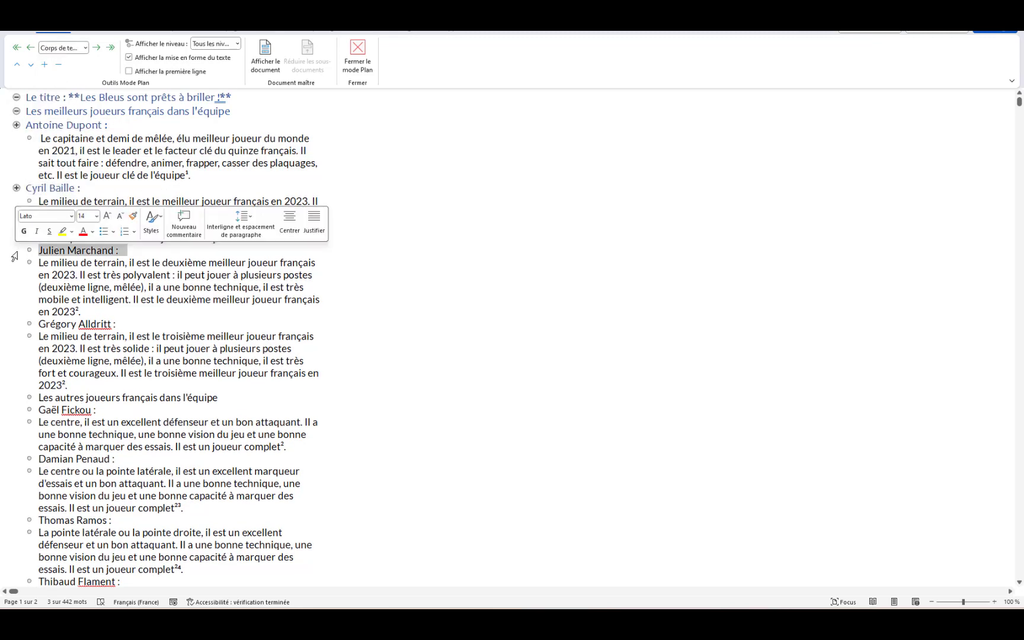
{"action": "left_click", "coordinate": [82, 49]}
{"action": "left_click", "coordinate": [58, 61]}
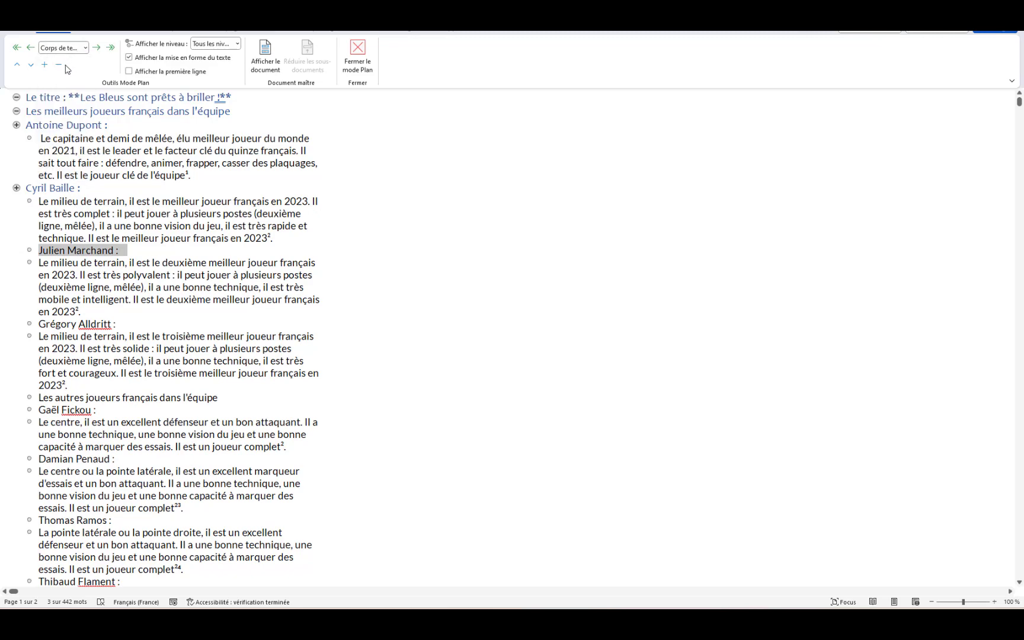
{"action": "left_click", "coordinate": [7, 328]}
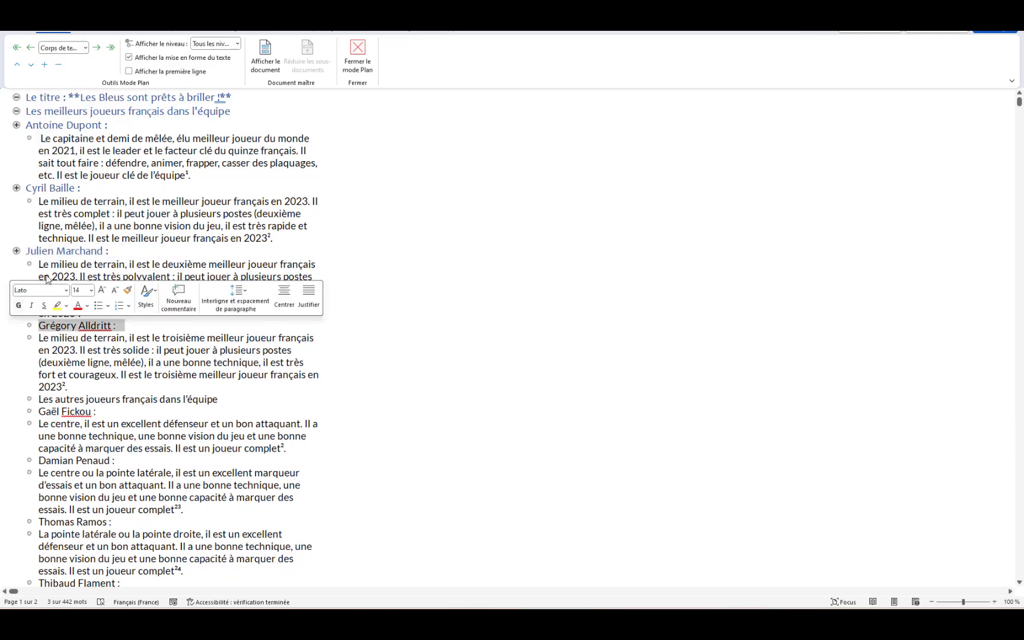
{"action": "left_click", "coordinate": [85, 49]}
{"action": "left_click", "coordinate": [58, 61]}
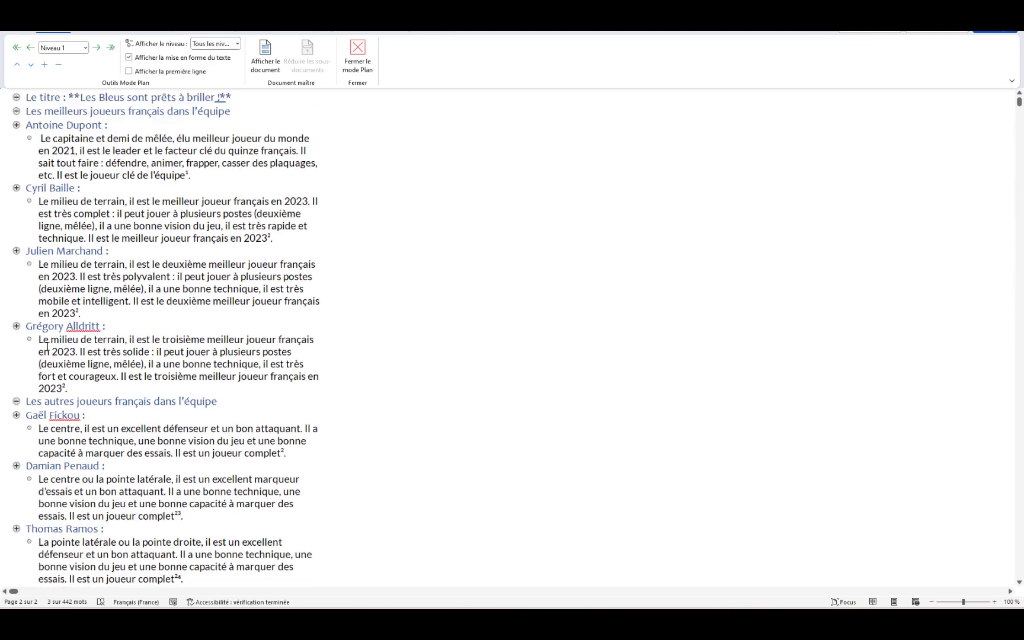
{"action": "left_click", "coordinate": [37, 135]}
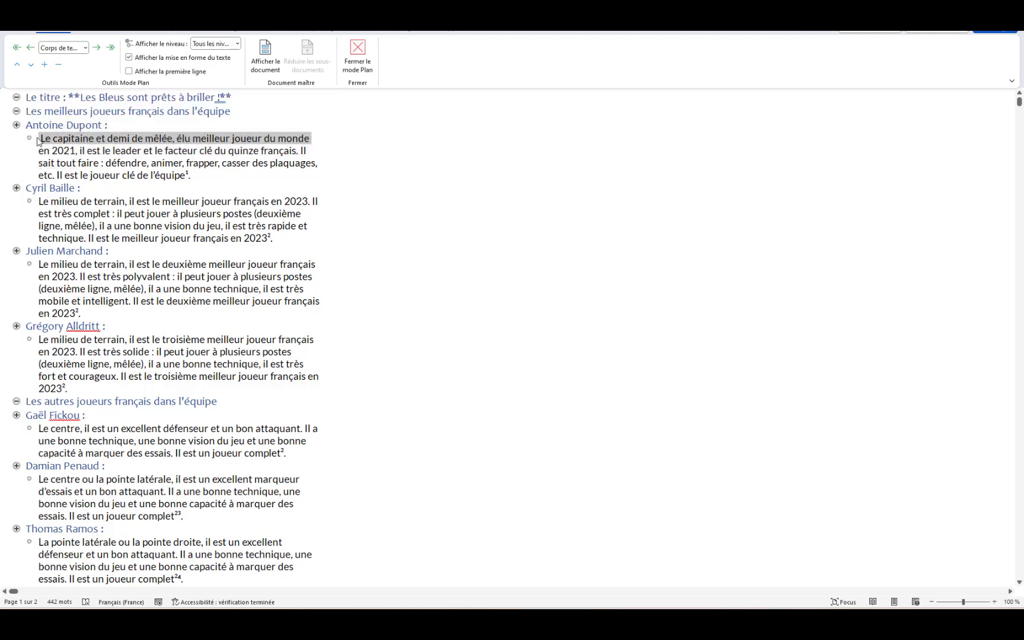
- Set Antoine Dupont's and Cyril Baille's descriptions to outline level 2
{"action": "left_click_drag", "start_coordinate": [40, 141], "coordinate": [39, 140]}
{"action": "left_click", "coordinate": [86, 48]}
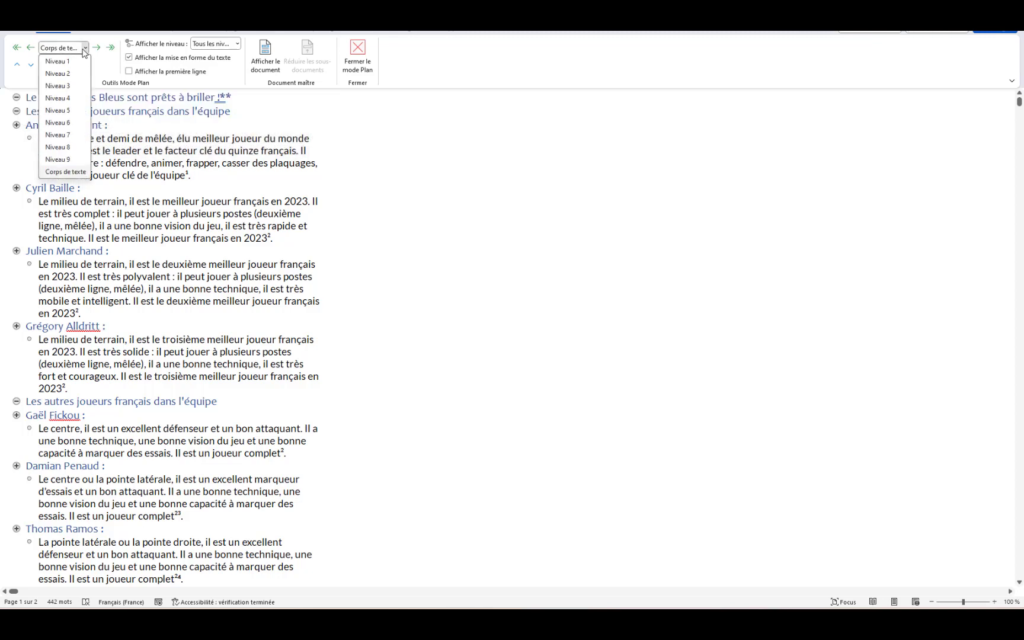
{"action": "left_click", "coordinate": [64, 74]}
{"action": "left_click", "coordinate": [39, 198]}
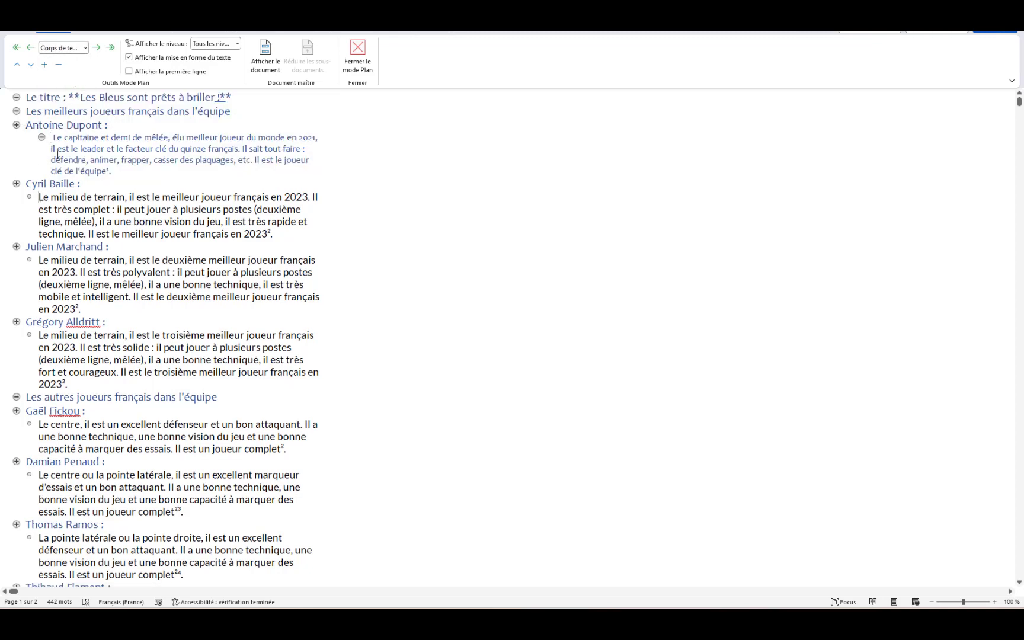
{"action": "left_click", "coordinate": [85, 47]}
{"action": "left_click", "coordinate": [64, 74]}
{"action": "left_click", "coordinate": [29, 255]}
{"action": "left_click", "coordinate": [31, 64]}
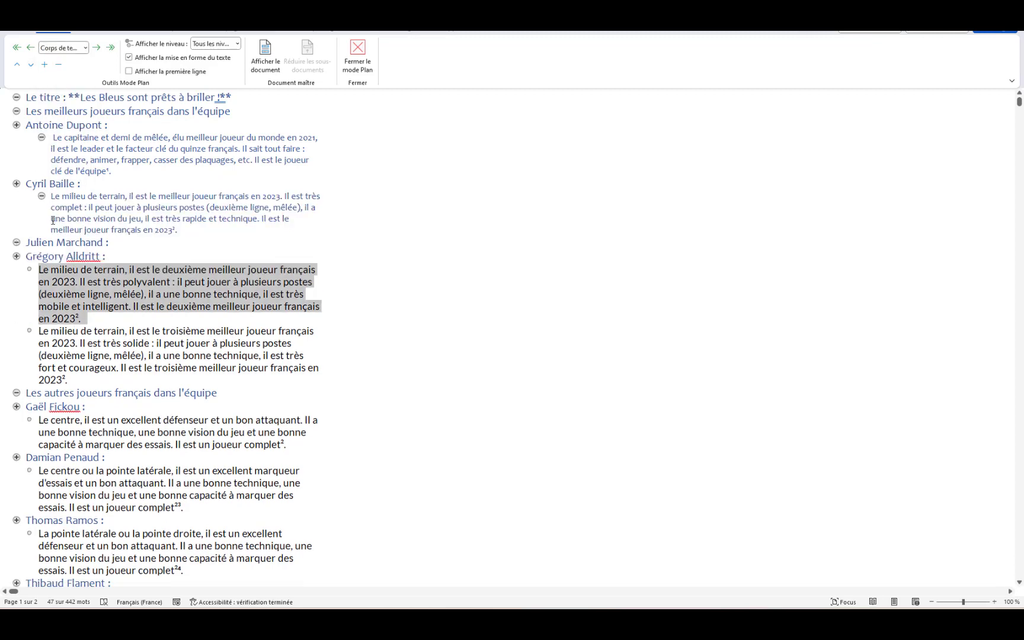
{"action": "key", "text": "ctrl+z"}
{"action": "scroll", "coordinate": [55, 314], "scroll_direction": "down", "scroll_amount": 4}
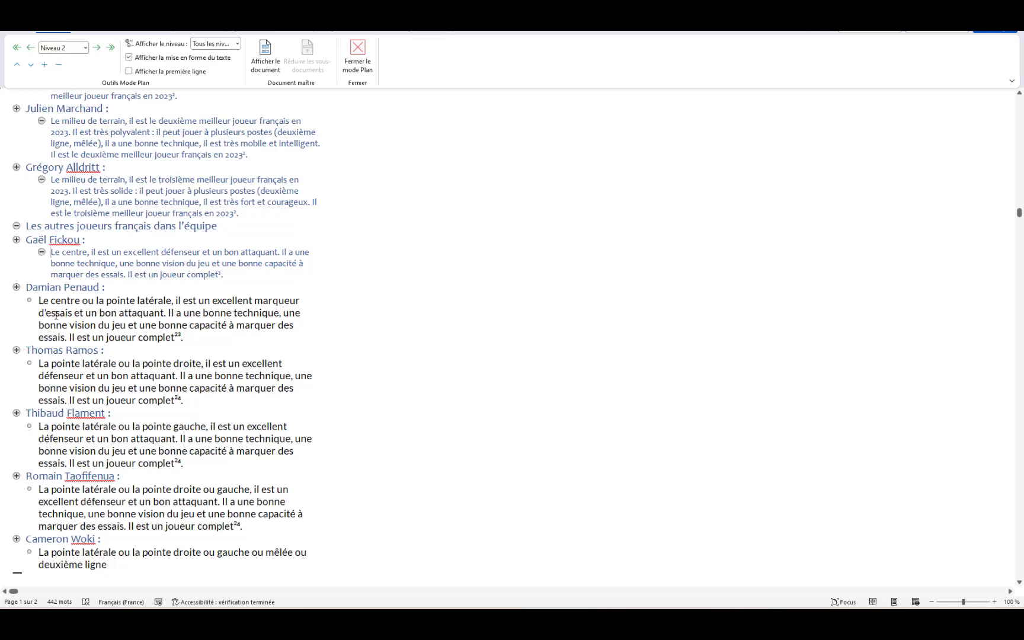
{"action": "key", "text": "ctrl+z"}
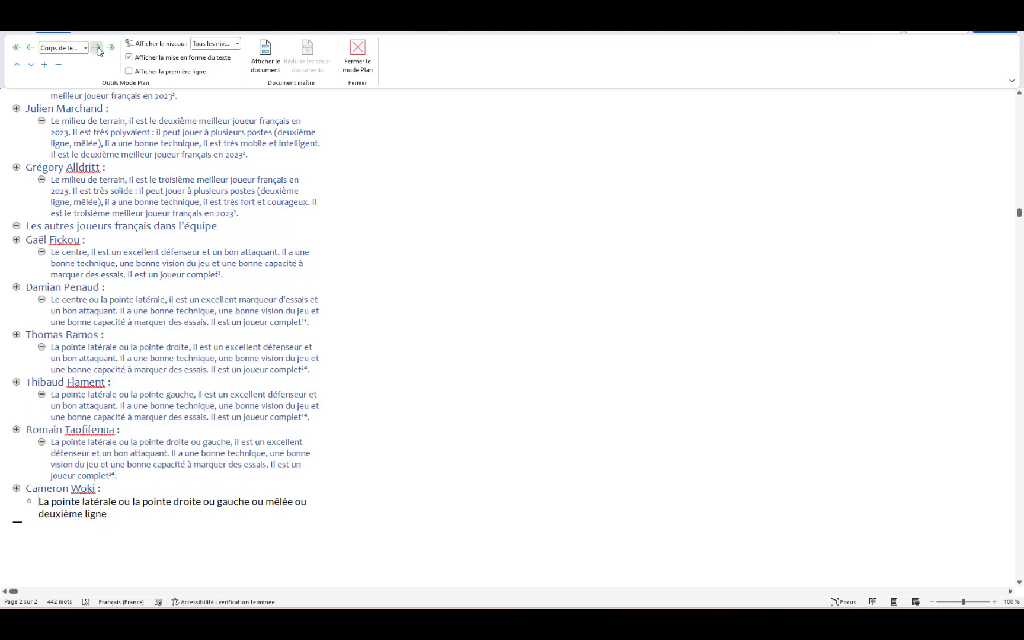
{"action": "left_click", "coordinate": [97, 49]}
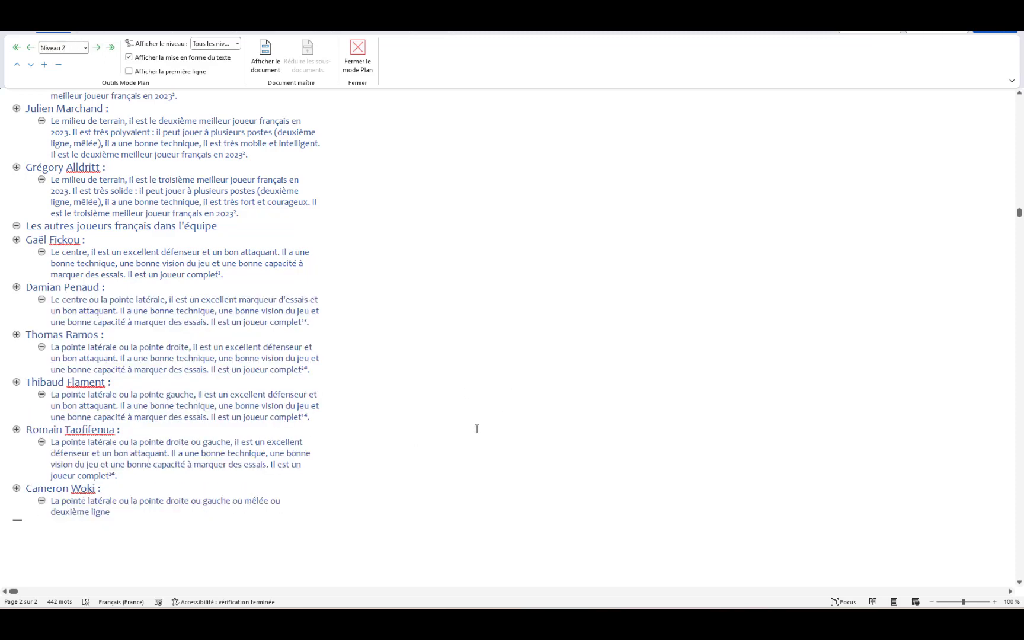
{"action": "scroll", "coordinate": [476, 428], "scroll_direction": "up", "scroll_amount": 4}
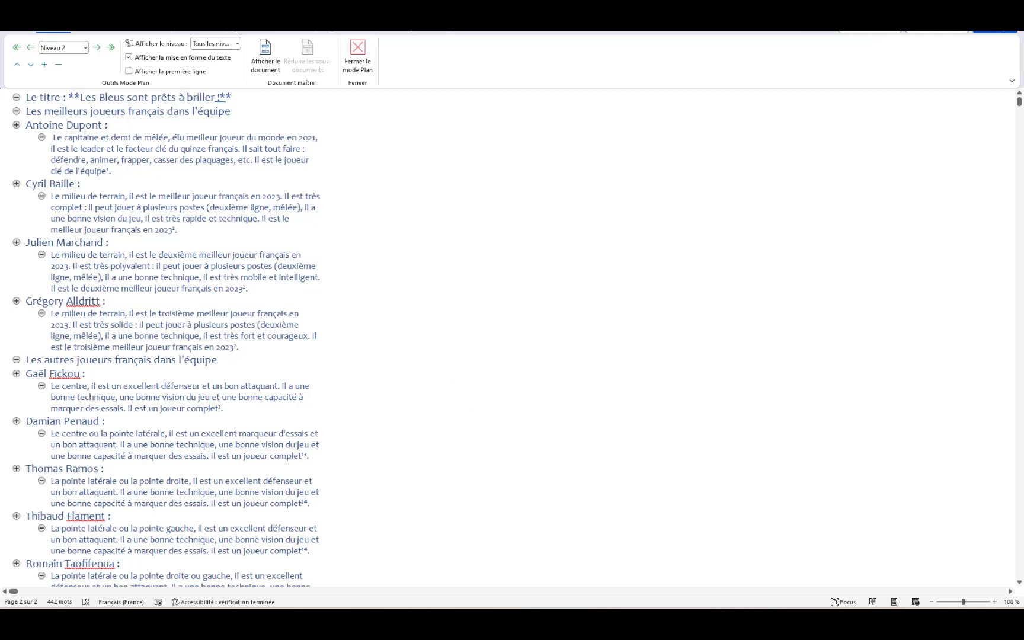
{"action": "left_click", "coordinate": [16, 33]}
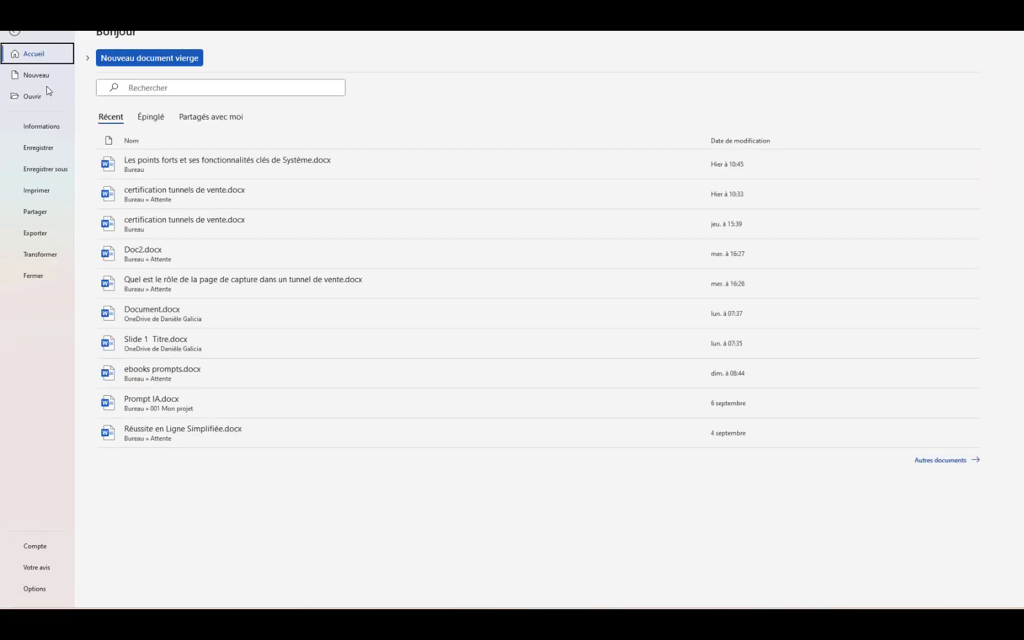
- Leave the start page and scroll through the finished leveled outline in Word
{"action": "key", "text": "Escape"}
{"action": "scroll", "coordinate": [267, 379], "scroll_direction": "down", "scroll_amount": 4}
{"action": "scroll", "coordinate": [320, 440], "scroll_direction": "down", "scroll_amount": 2}
{"action": "scroll", "coordinate": [317, 430], "scroll_direction": "up", "scroll_amount": 1}
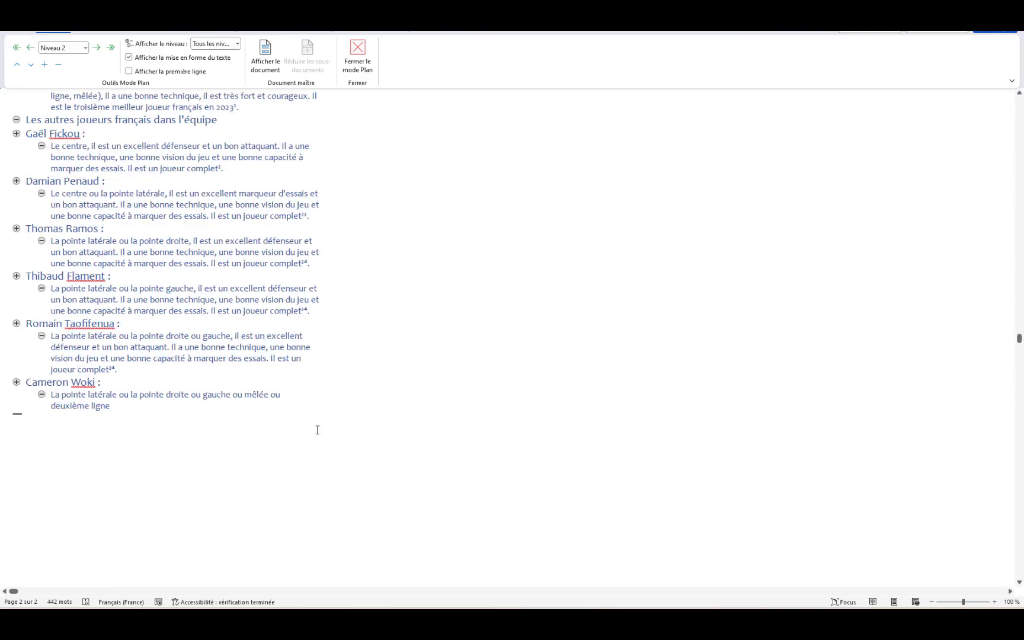
{"action": "scroll", "coordinate": [356, 385], "scroll_direction": "up", "scroll_amount": 6}
{"action": "scroll", "coordinate": [433, 300], "scroll_direction": "up", "scroll_amount": 1}
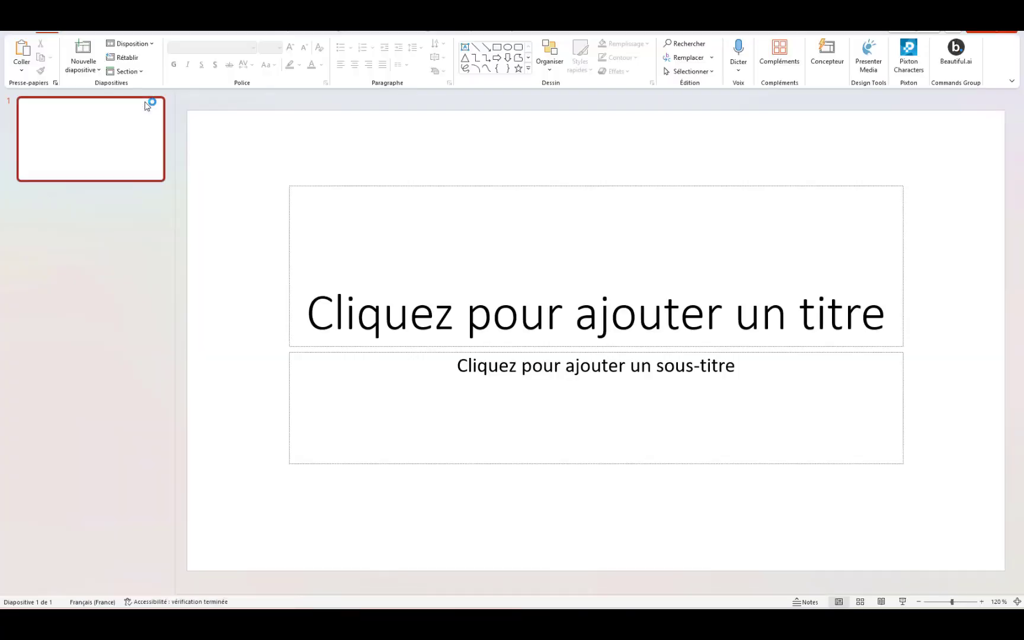
- Insert slides from the rygby.docx outline using Diapositives à partir d'un plan
{"action": "left_click", "coordinate": [90, 73]}
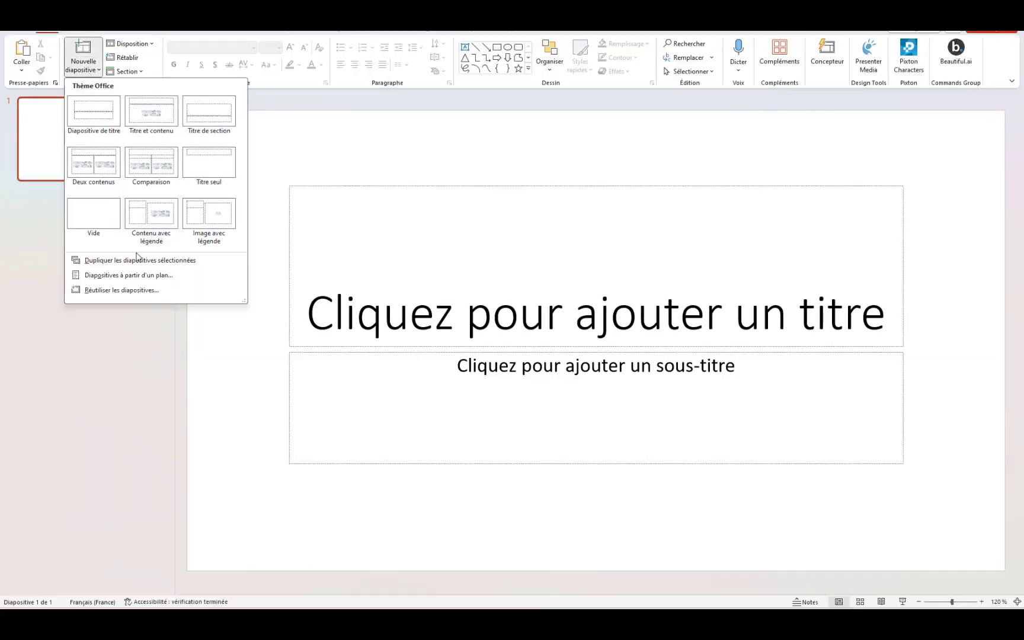
{"action": "left_click", "coordinate": [134, 276]}
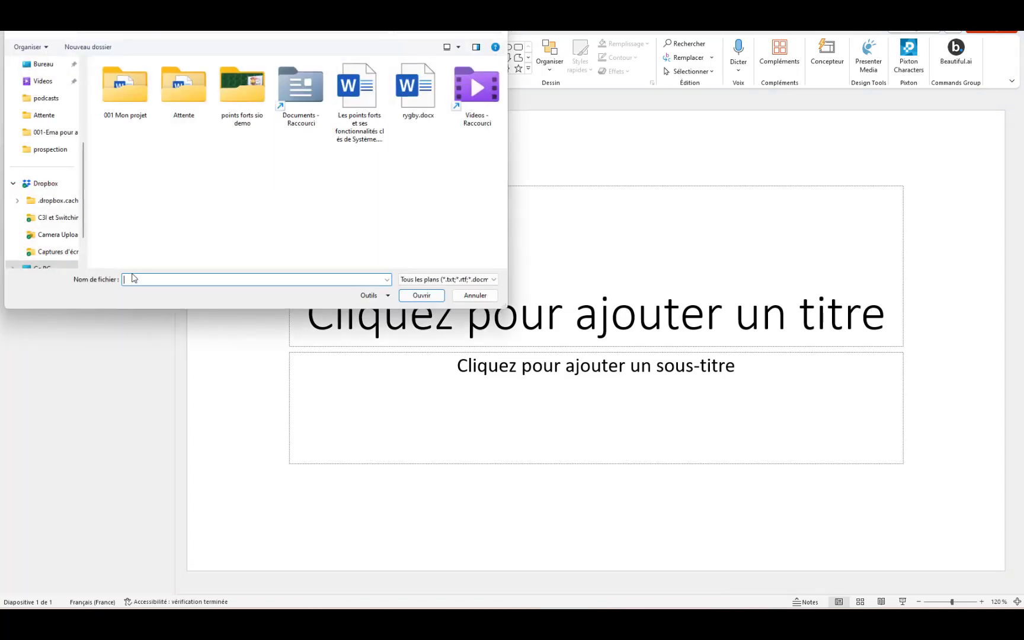
{"action": "double_click", "coordinate": [407, 79]}
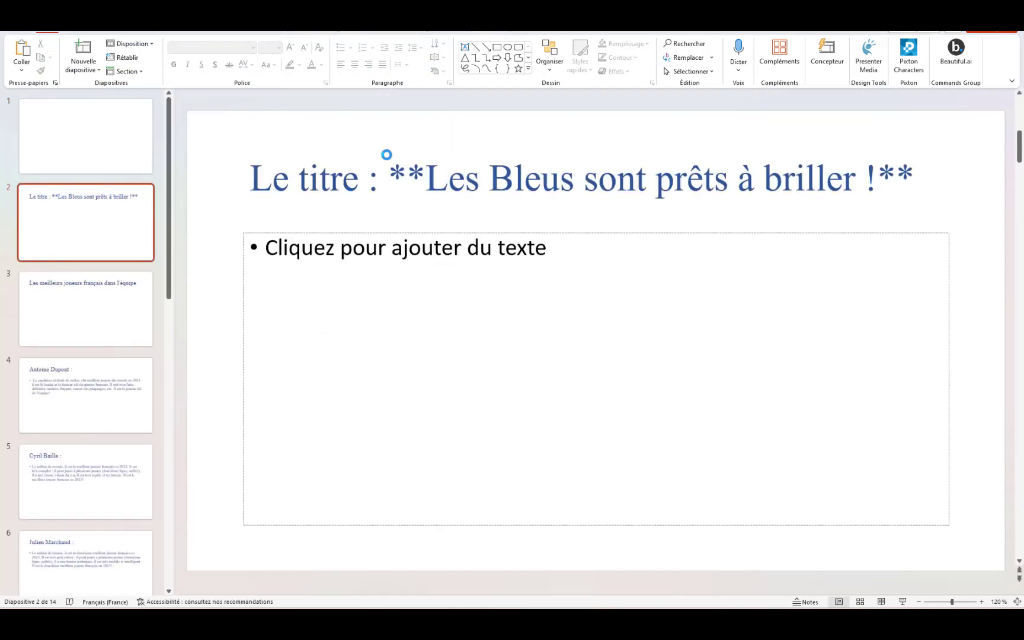
- Delete the blank first slide and the empty text box under the title
{"action": "right_click", "coordinate": [126, 114]}
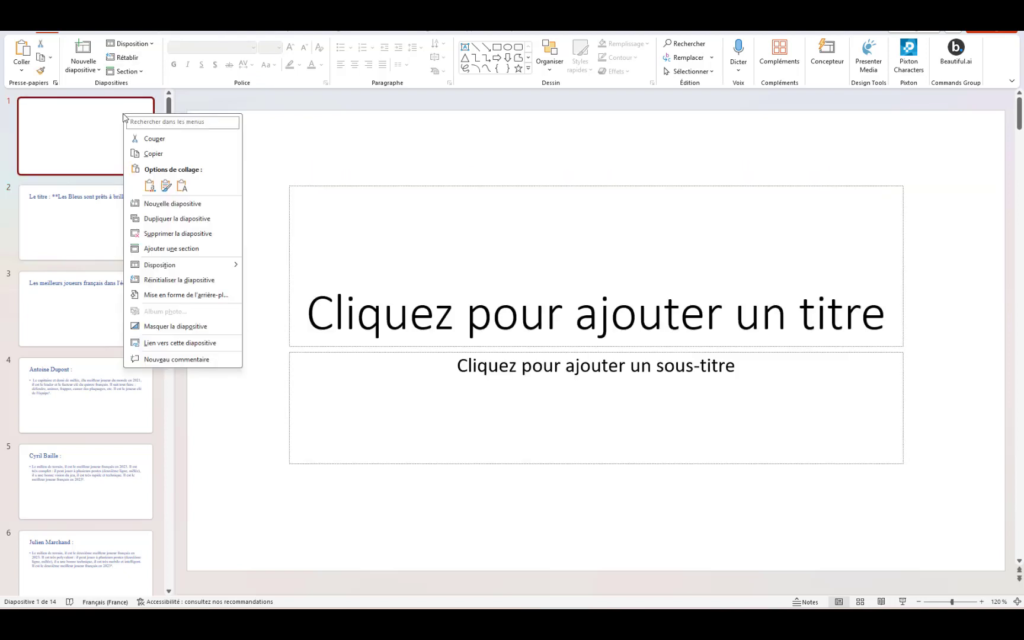
{"action": "left_click", "coordinate": [177, 234]}
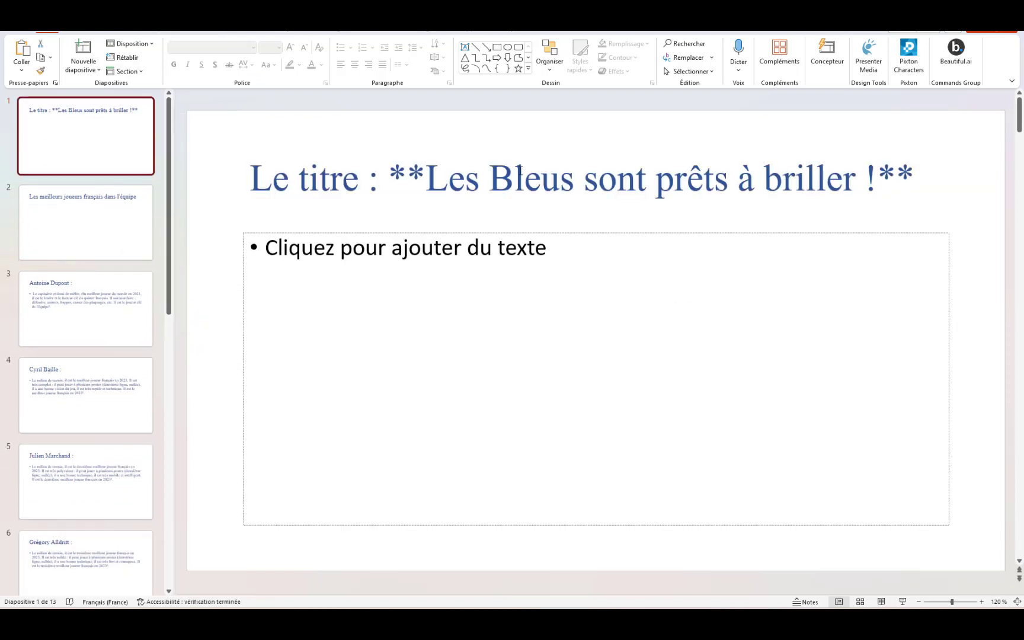
{"action": "left_click", "coordinate": [632, 233]}
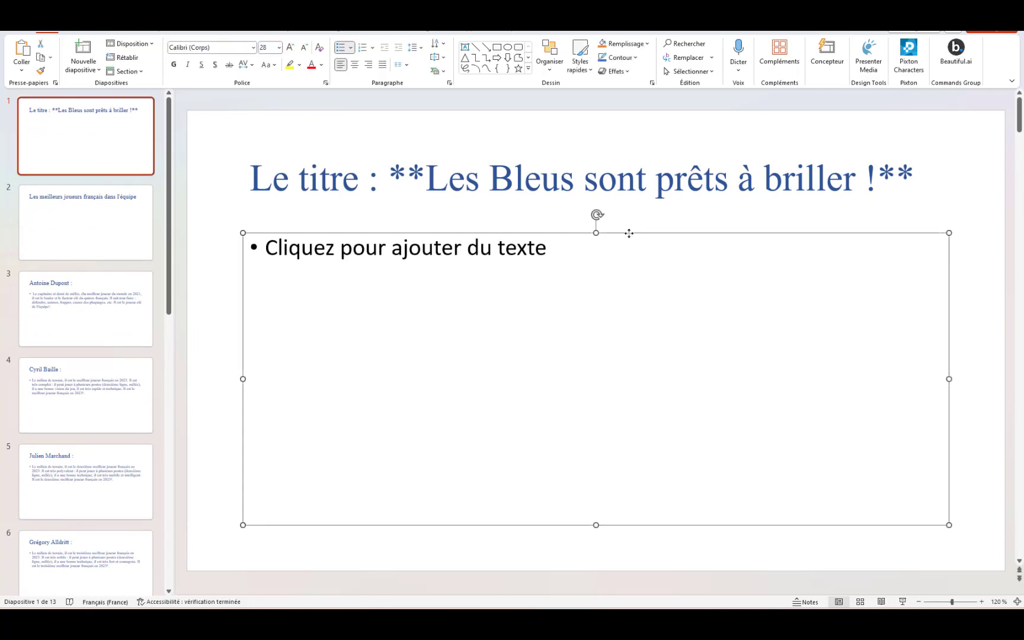
{"action": "key", "text": "Delete"}
- Change the title text to 'Rugby Les Bleus sont prêts à briller !'
{"action": "left_click", "coordinate": [424, 178]}
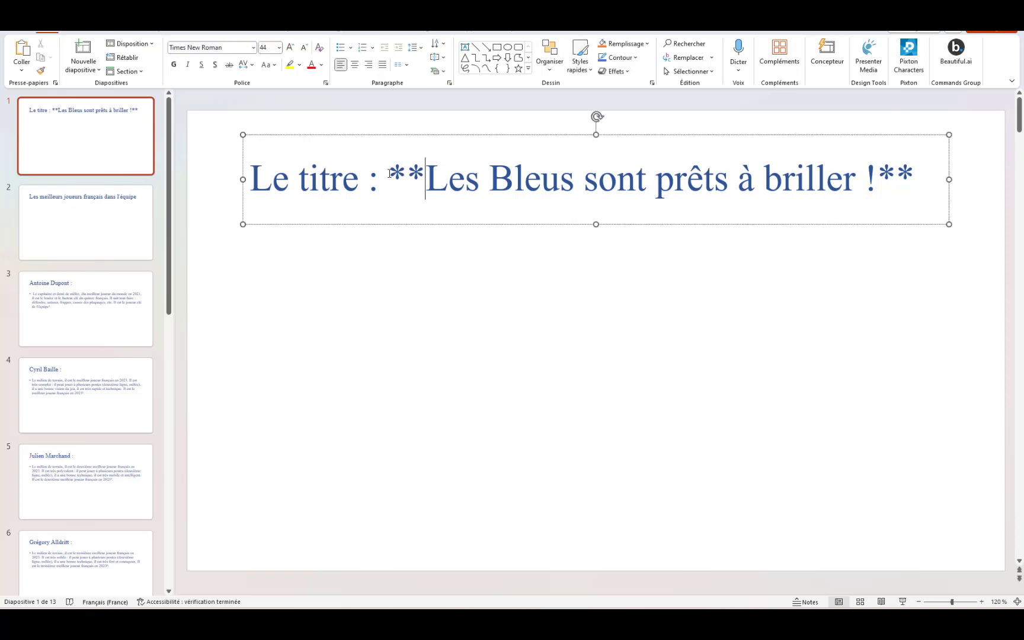
{"action": "left_click_drag", "start_coordinate": [424, 177], "coordinate": [236, 176]}
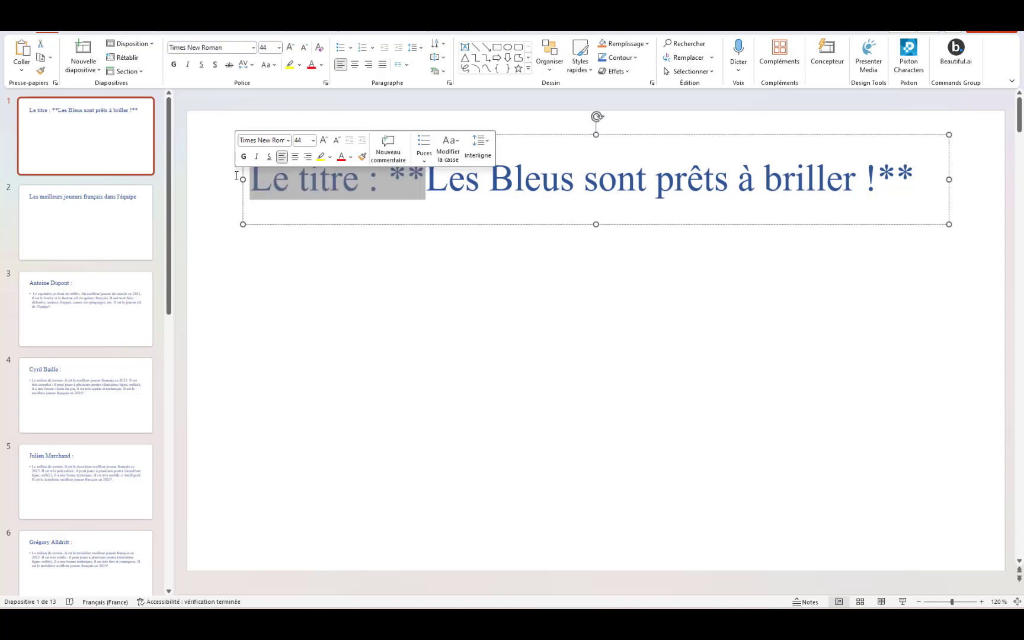
{"action": "type", "text": "Rugb"}
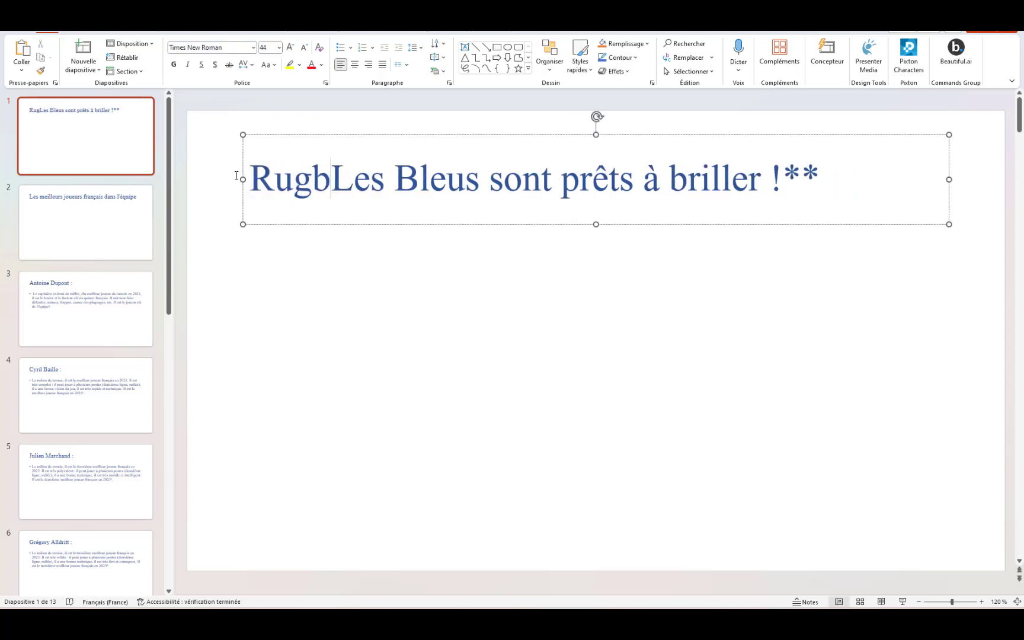
{"action": "type", "text": "y"}
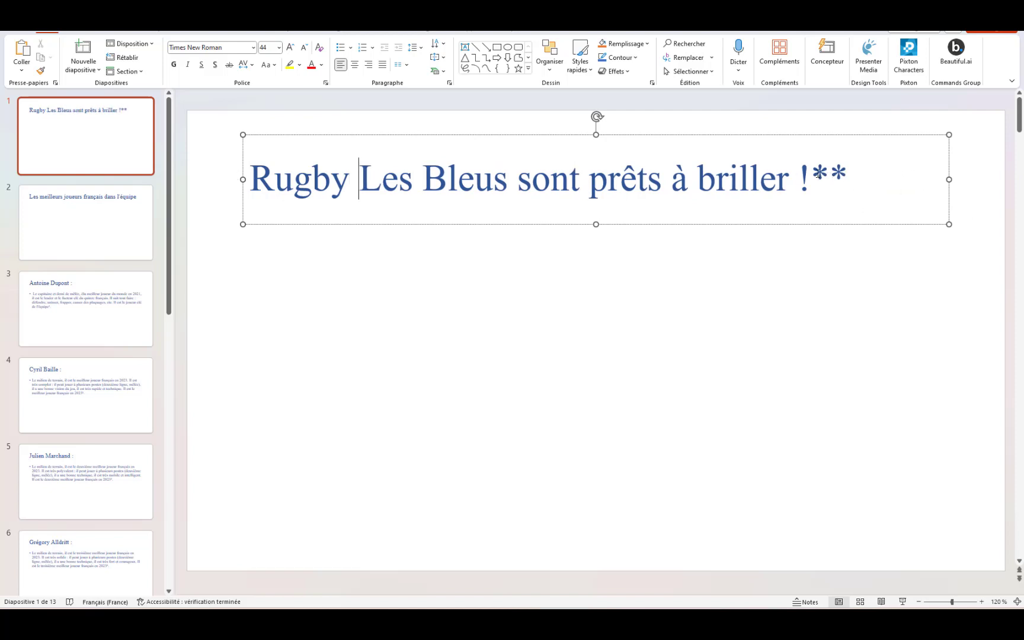
{"action": "left_click_drag", "start_coordinate": [809, 177], "coordinate": [863, 178]}
{"action": "type", "text": "!"}
- Centre the title and make it bold with a text shadow
{"action": "double_click", "coordinate": [473, 164]}
{"action": "key", "text": "ctrl+a"}
{"action": "key", "text": "ctrl+e"}
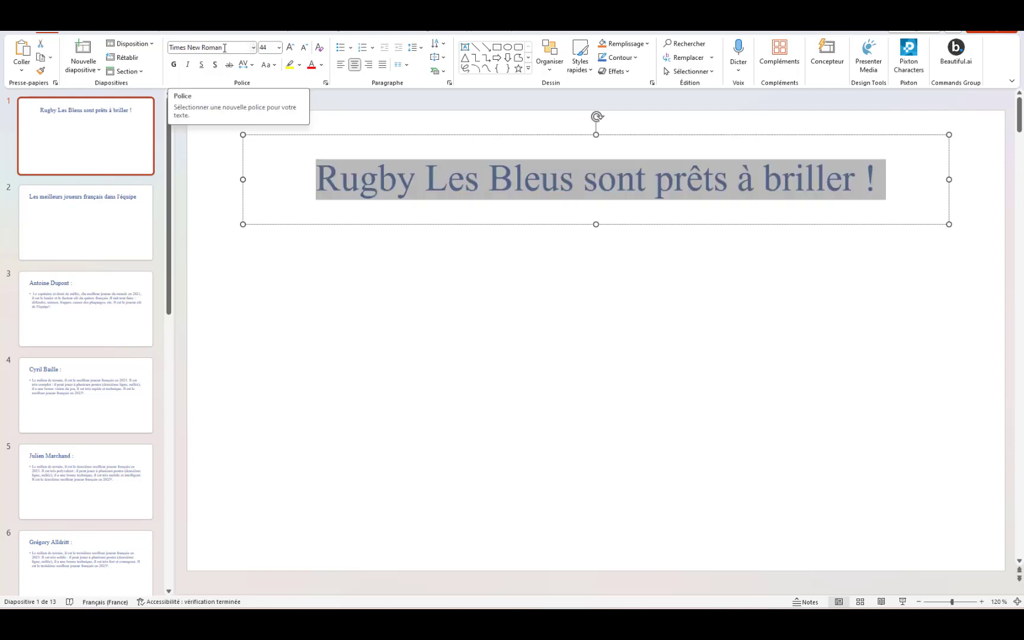
{"action": "left_click", "coordinate": [174, 65]}
{"action": "left_click", "coordinate": [216, 65]}
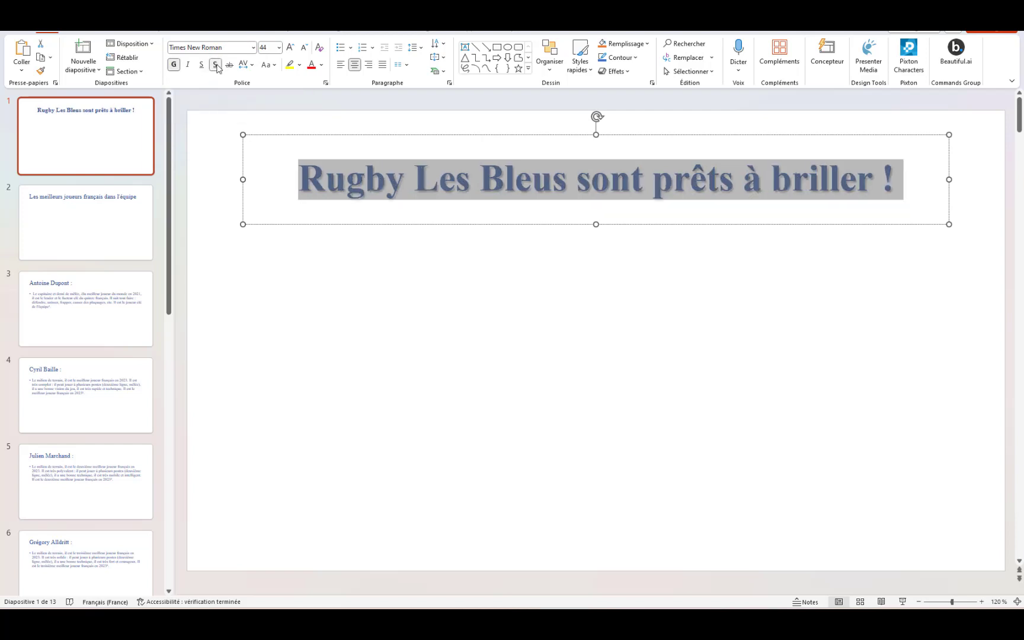
{"action": "left_click", "coordinate": [539, 318]}
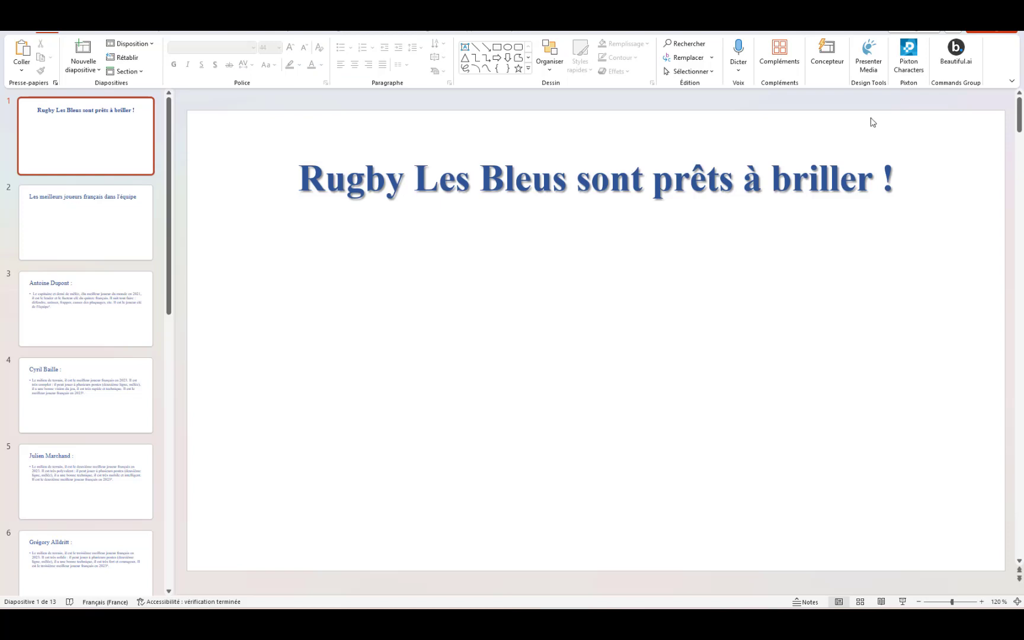
- Apply the dark close-up rugby ball Designer layout to the title slide
{"action": "left_click", "coordinate": [818, 52]}
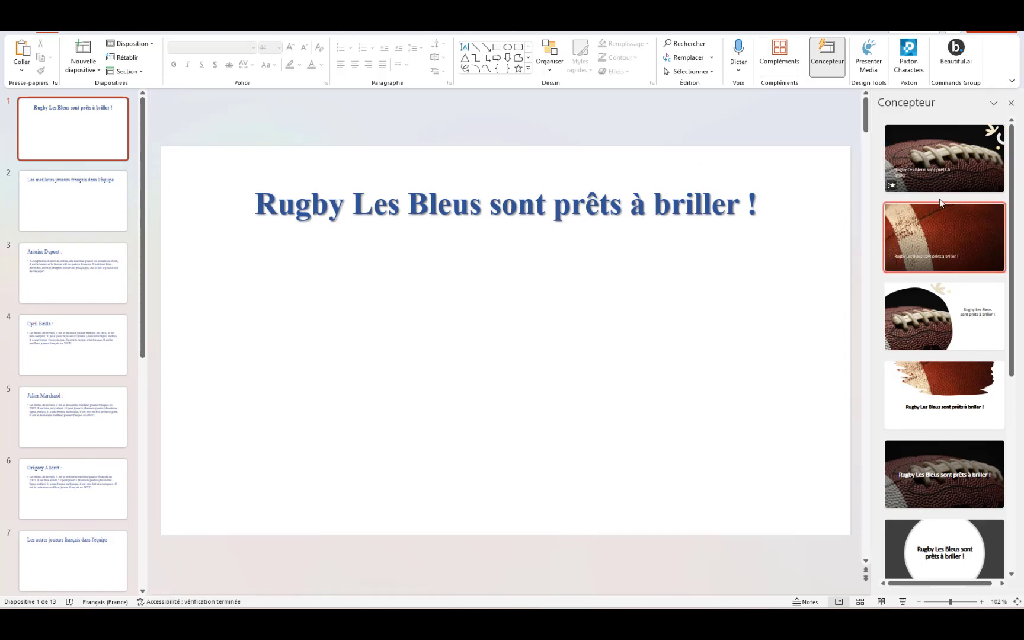
{"action": "scroll", "coordinate": [947, 228], "scroll_direction": "down", "scroll_amount": 2}
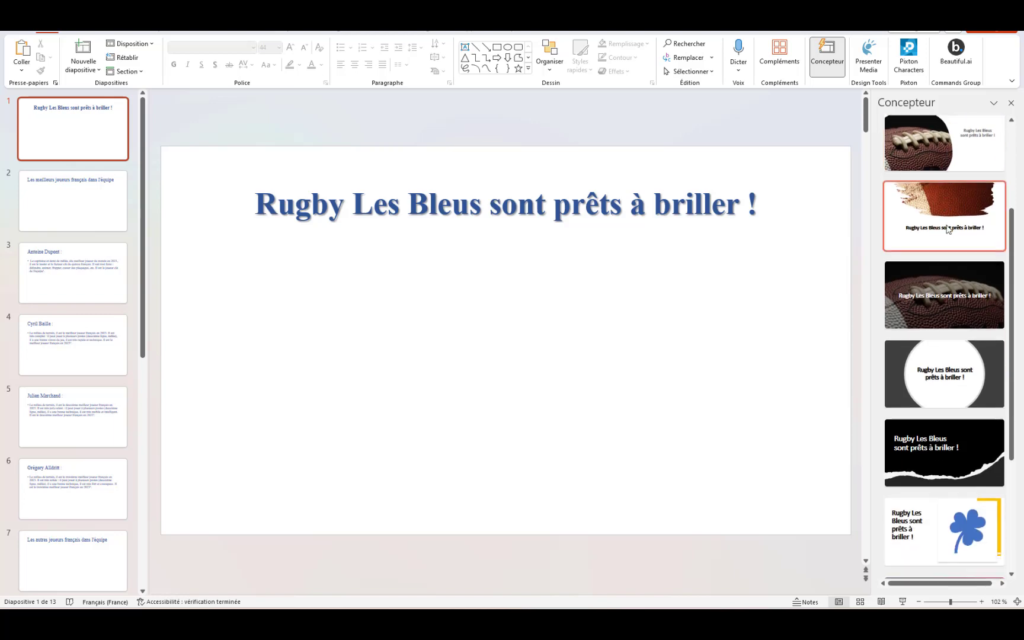
{"action": "left_click", "coordinate": [959, 288]}
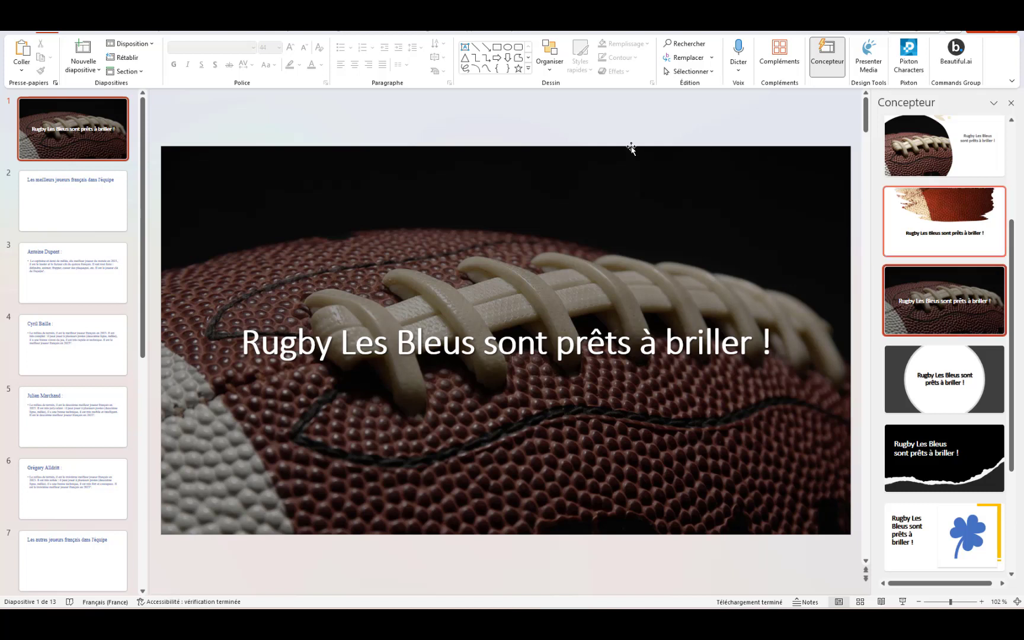
- Add 'de Rugby' to the end of slide 2's title 'Les meilleurs joueurs français dans l'équipe'
{"action": "left_click", "coordinate": [101, 199]}
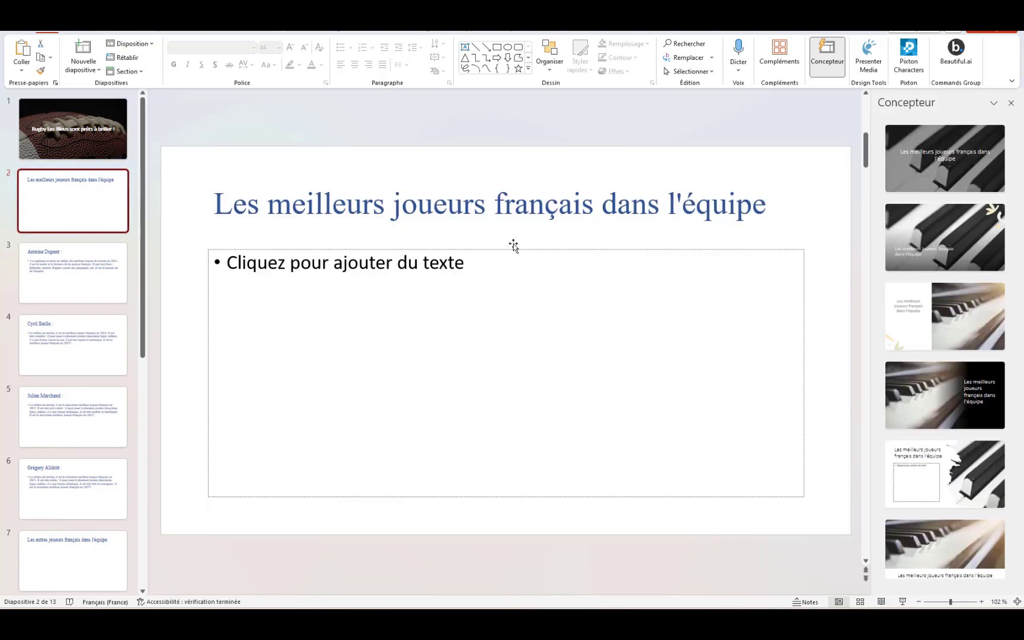
{"action": "left_click", "coordinate": [512, 252]}
{"action": "scroll", "coordinate": [544, 233], "scroll_direction": "down", "scroll_amount": 1}
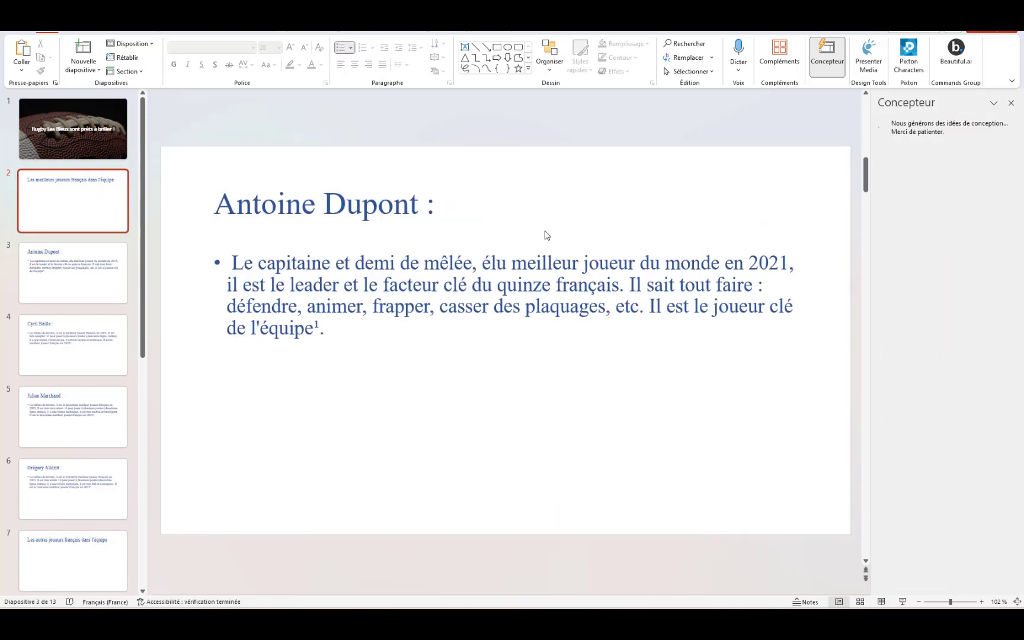
{"action": "scroll", "coordinate": [150, 299], "scroll_direction": "down", "scroll_amount": 1}
{"action": "left_click", "coordinate": [72, 200]}
{"action": "left_click_drag", "start_coordinate": [214, 204], "coordinate": [792, 217]}
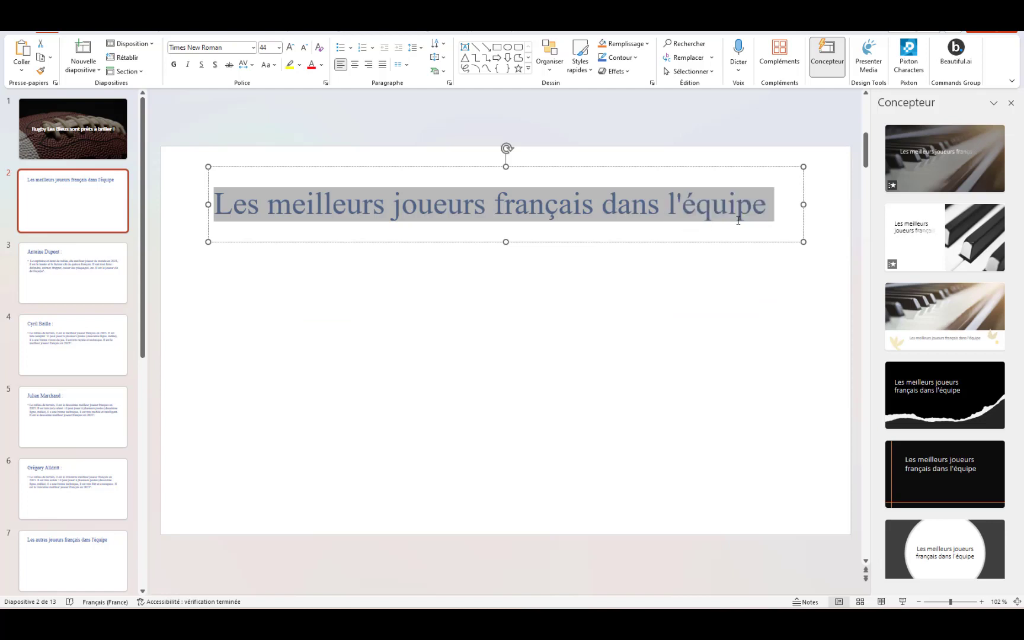
{"action": "left_click", "coordinate": [777, 217]}
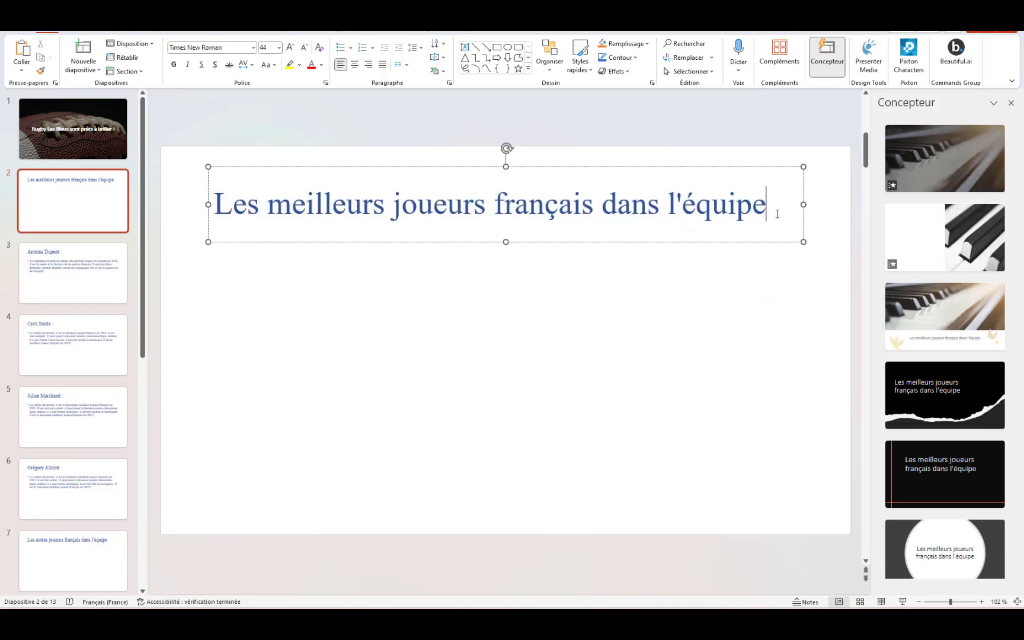
{"action": "type", "text": " de Rugby"}
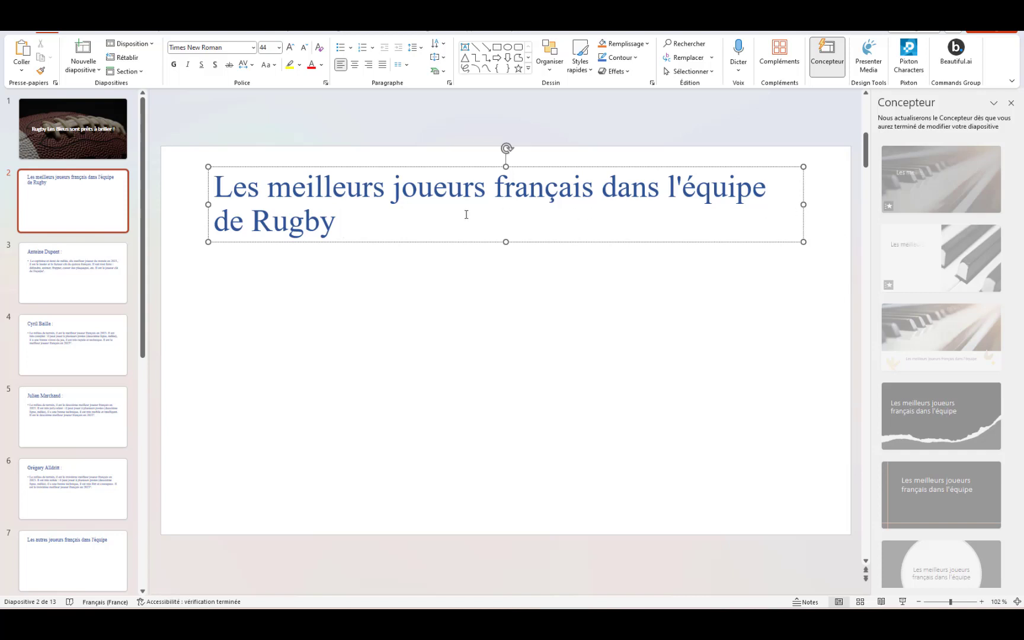
{"action": "left_click", "coordinate": [352, 267]}
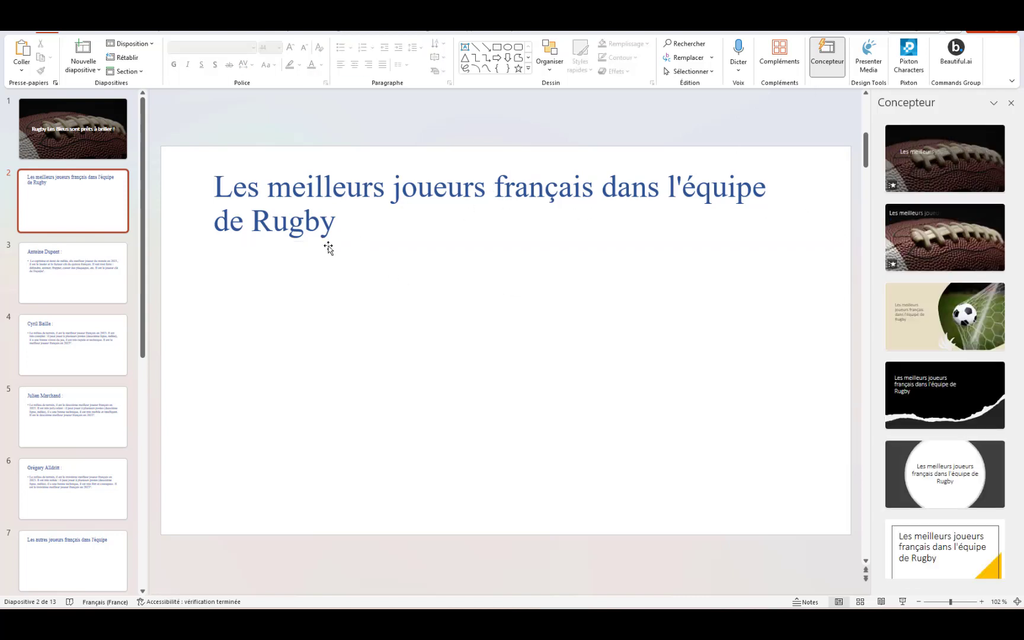
{"action": "left_click", "coordinate": [352, 222]}
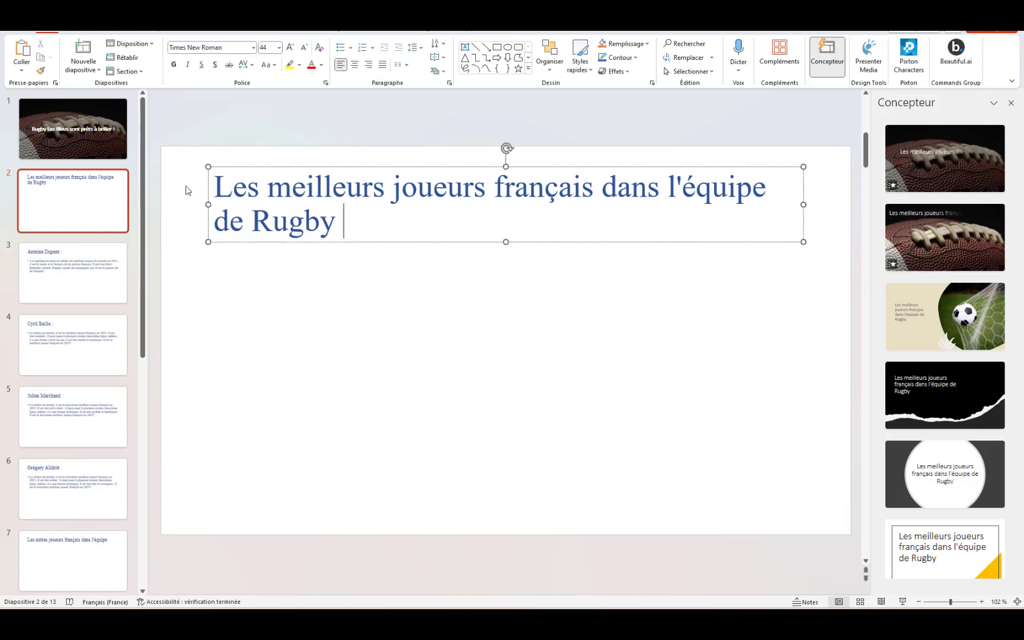
{"action": "left_click", "coordinate": [167, 173]}
- Insert the first Creative Commons online image found for 'équipe de rugby' onto slide 2
{"action": "left_click", "coordinate": [82, 30]}
{"action": "left_click", "coordinate": [101, 60]}
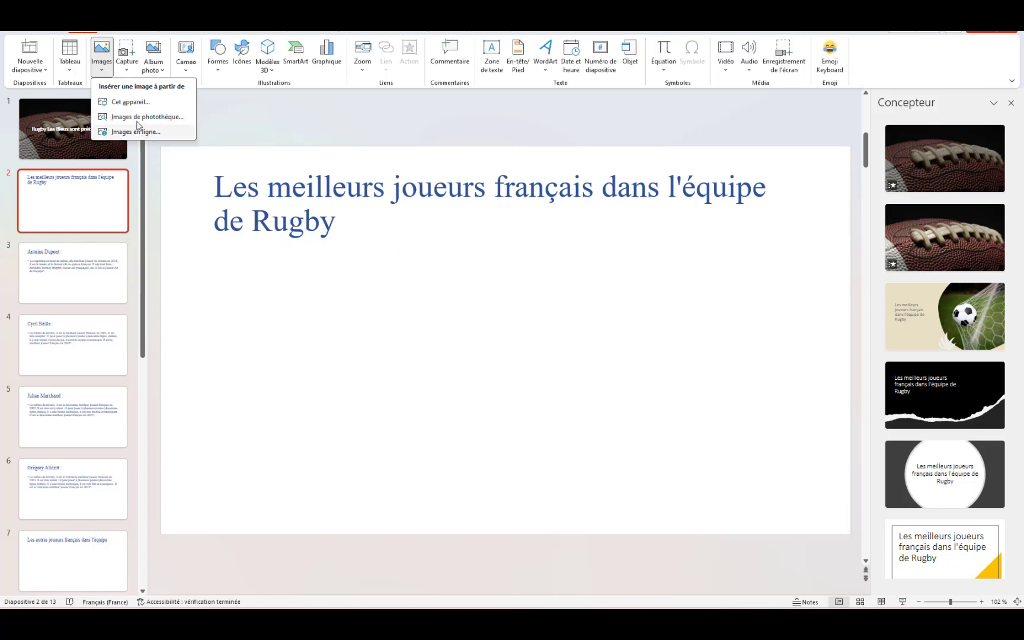
{"action": "left_click", "coordinate": [160, 117]}
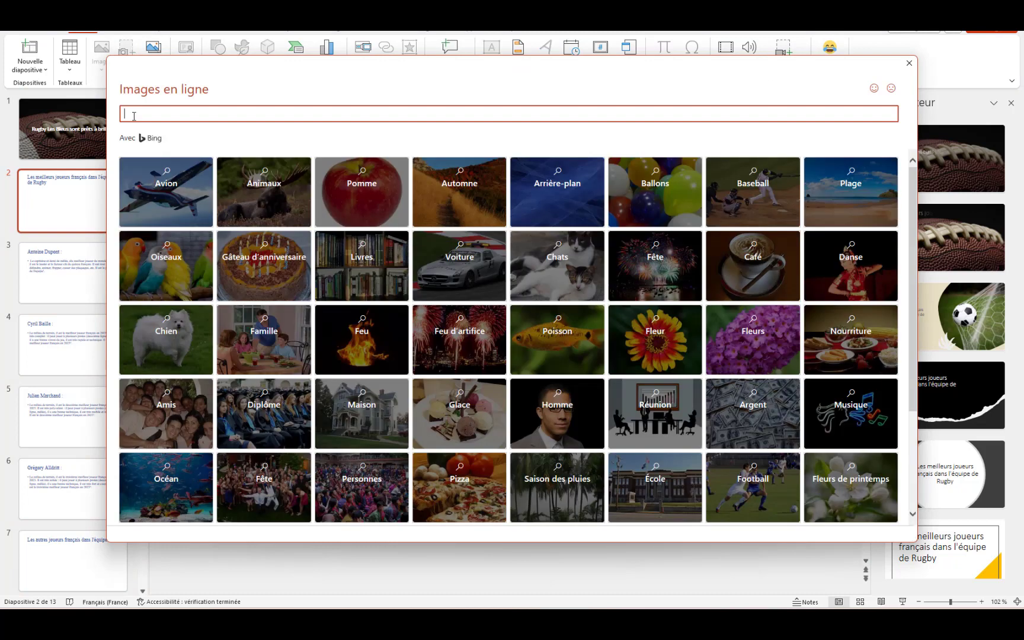
{"action": "type", "text": "équipe de rugby"}
{"action": "key", "text": "Return"}
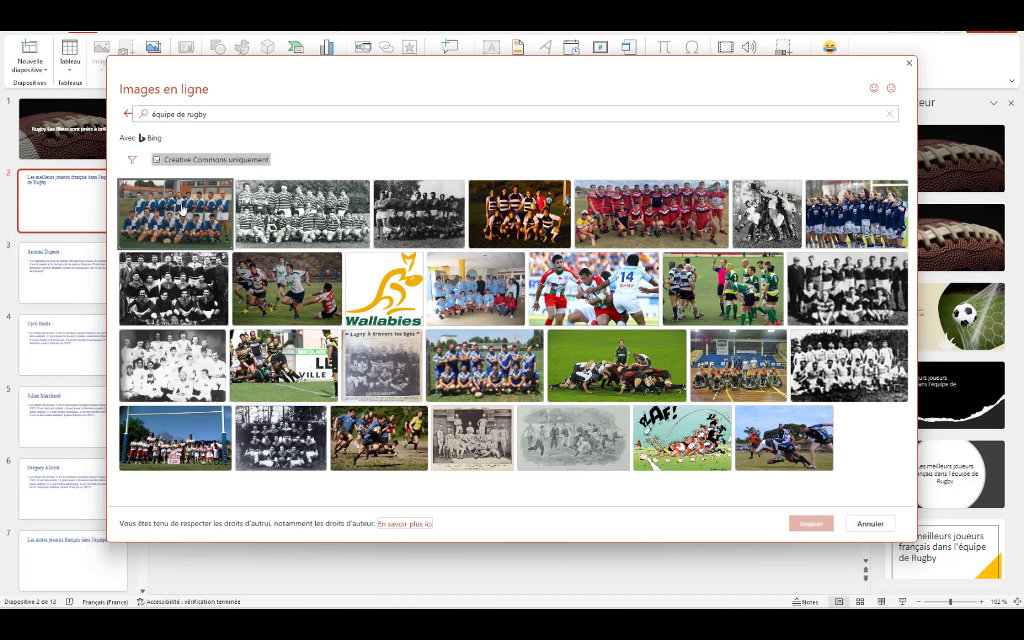
{"action": "double_click", "coordinate": [183, 209]}
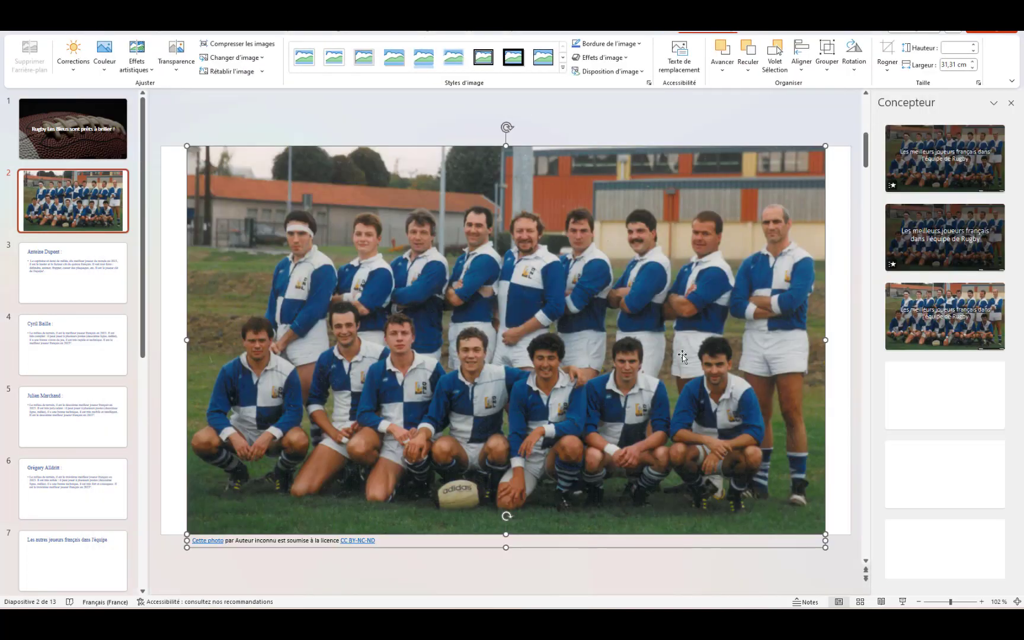
- Apply the full-photo Designer layout to slide 2 and make the team photo 65% transparent
{"action": "left_click", "coordinate": [967, 298]}
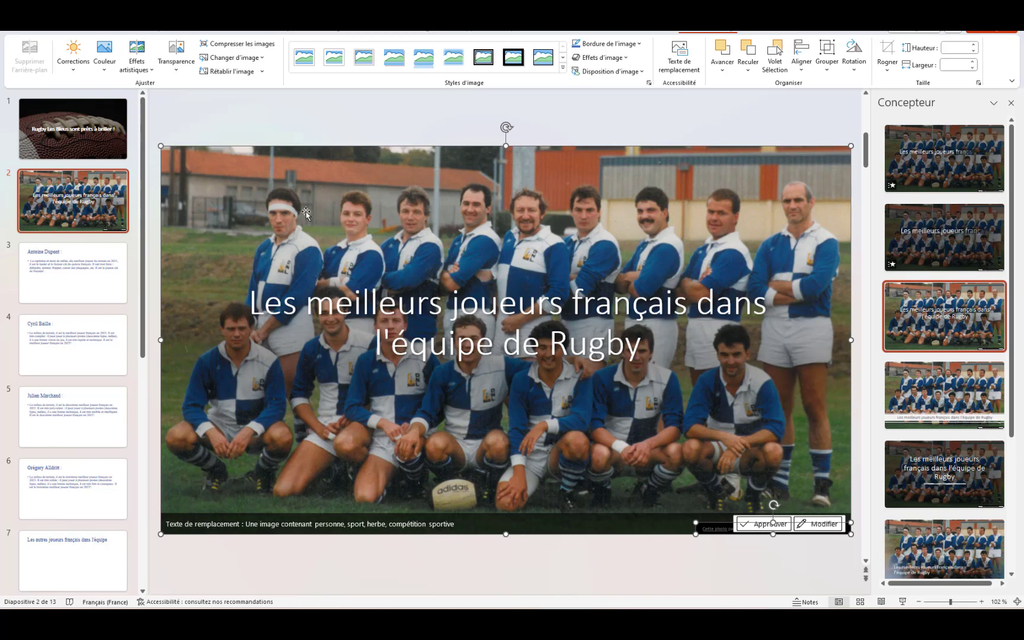
{"action": "left_click", "coordinate": [99, 73]}
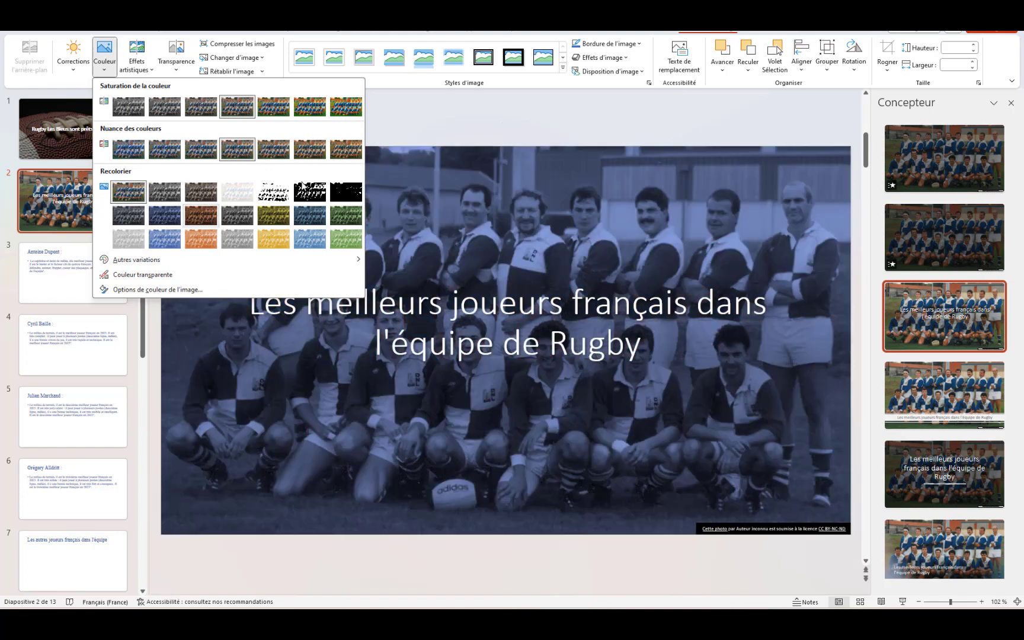
{"action": "key", "text": "Escape"}
{"action": "left_click", "coordinate": [176, 60]}
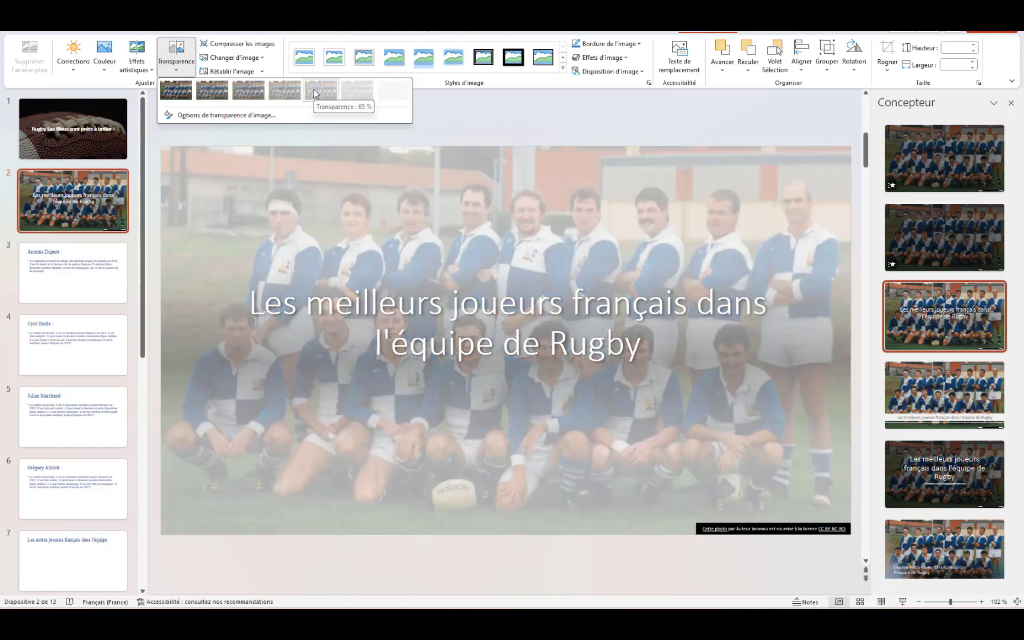
{"action": "left_click", "coordinate": [286, 94]}
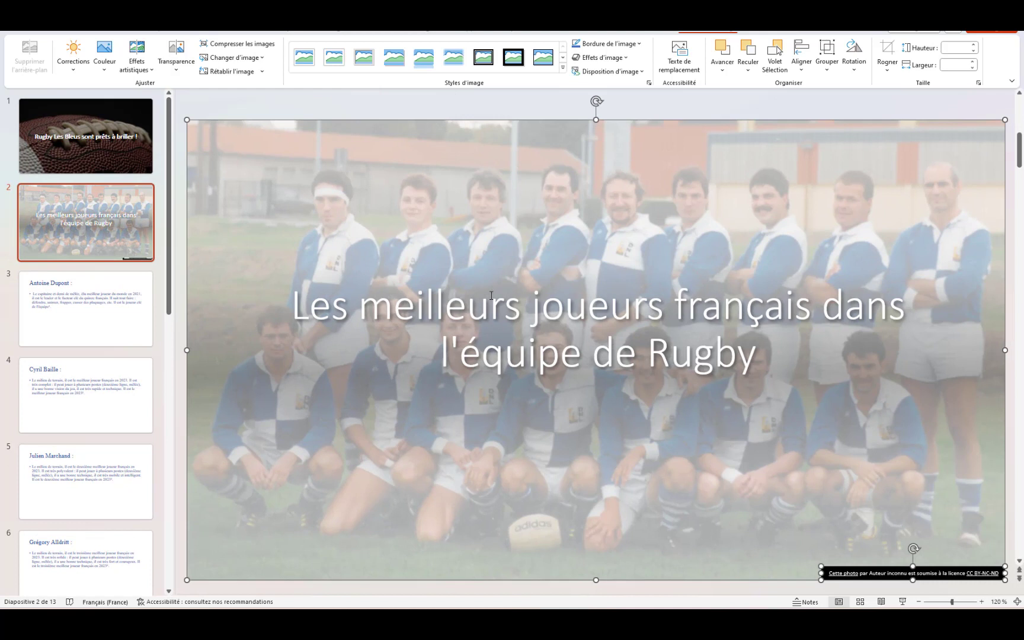
- Make both lines of slide 2's title bold, then go to the Antoine Dupont slide
{"action": "left_click", "coordinate": [508, 286]}
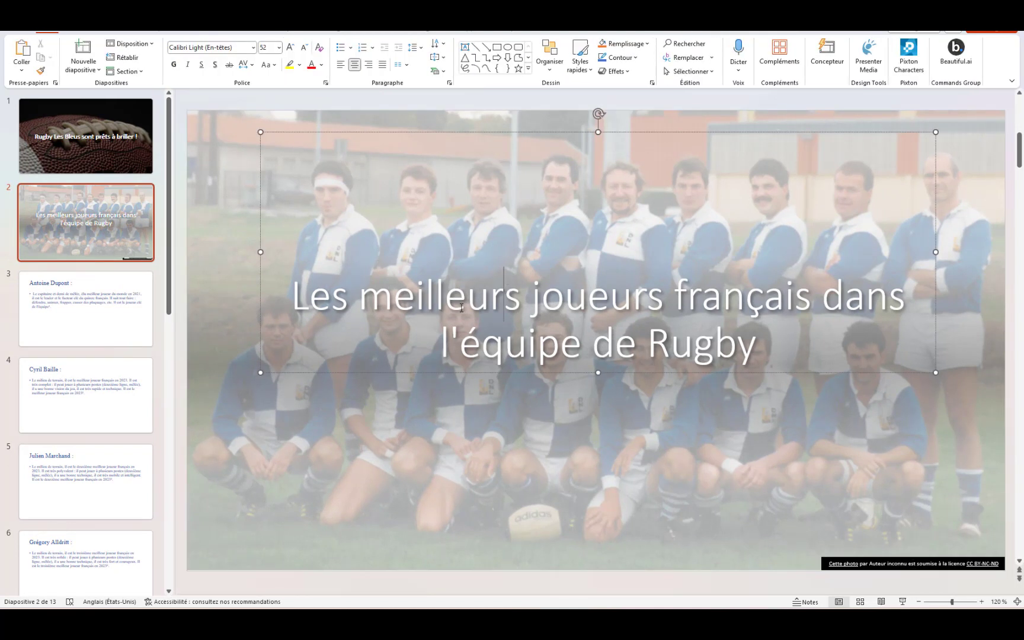
{"action": "left_click_drag", "start_coordinate": [291, 295], "coordinate": [770, 350]}
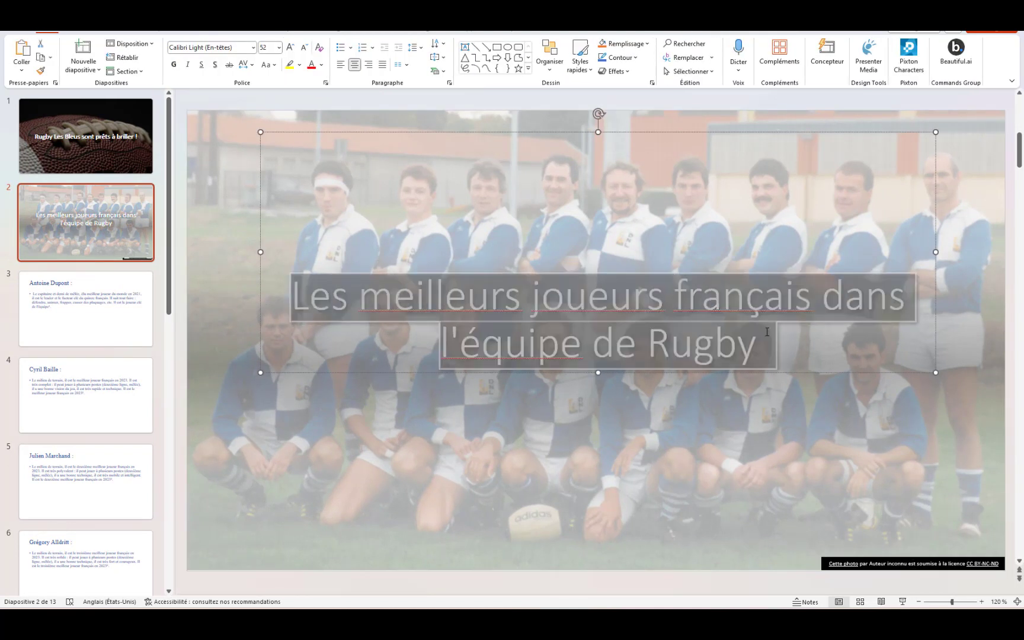
{"action": "key", "text": "ctrl+b"}
{"action": "left_click", "coordinate": [483, 495]}
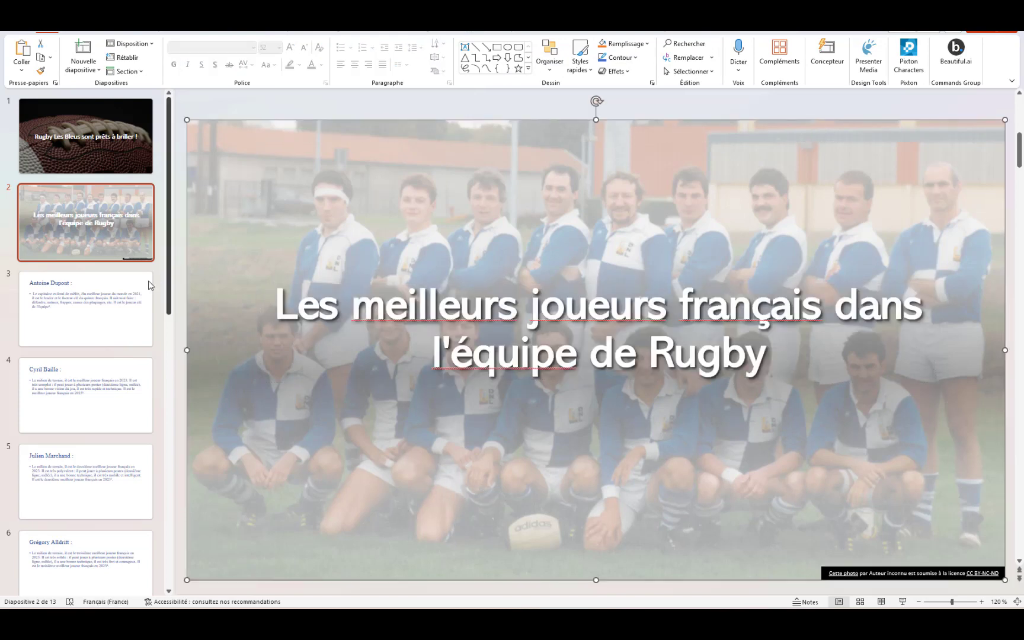
{"action": "left_click", "coordinate": [132, 333]}
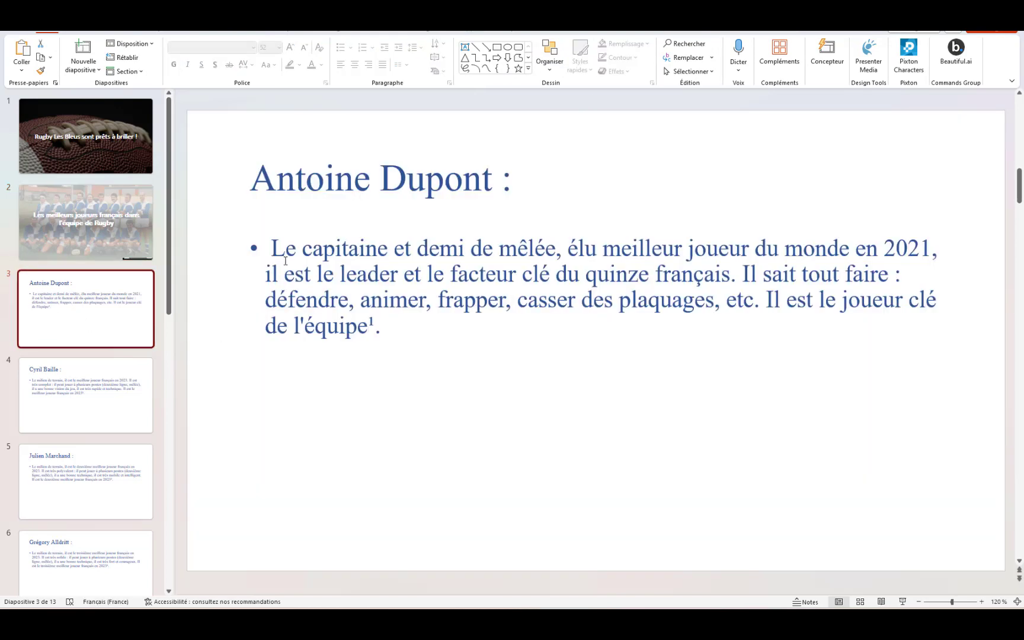
- Remove the bullet from slide 3's paragraph, show Designer ideas, and select 'Antoine Dupont' in the title
{"action": "left_click", "coordinate": [271, 246]}
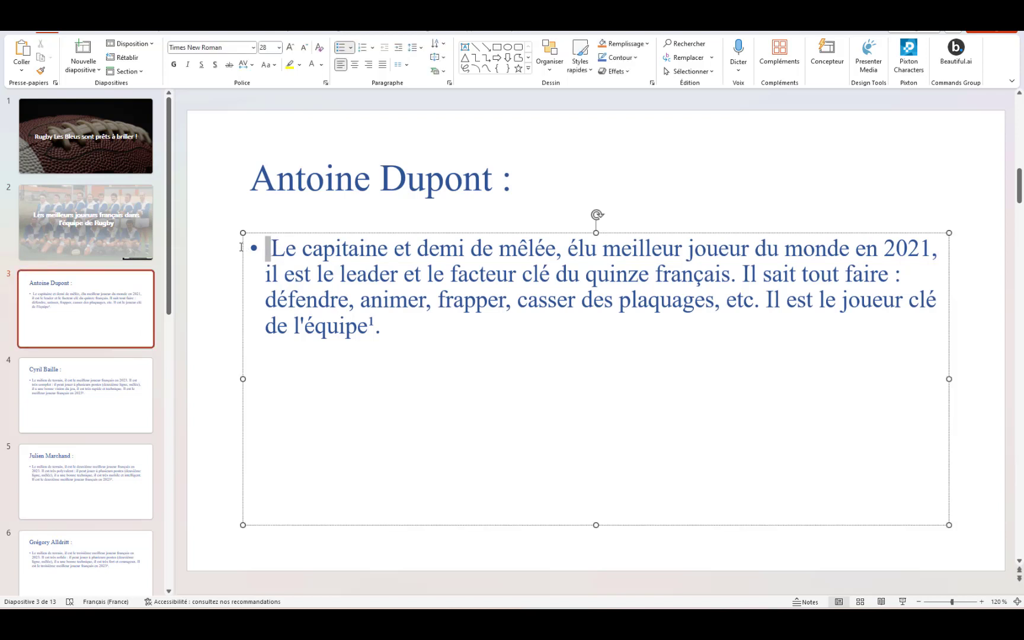
{"action": "key", "text": "BackSpace"}
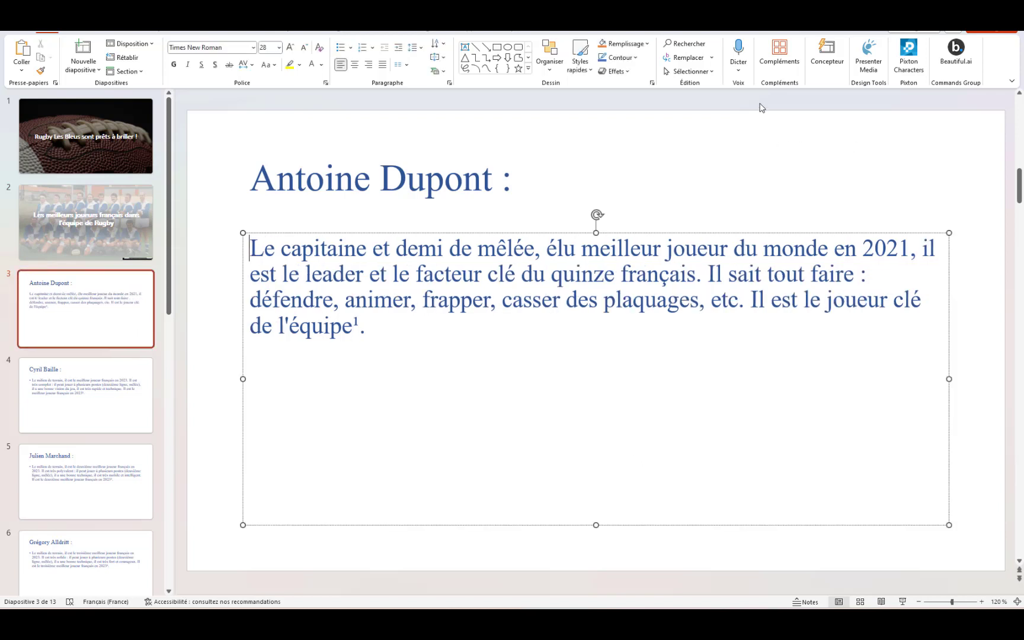
{"action": "left_click", "coordinate": [827, 53]}
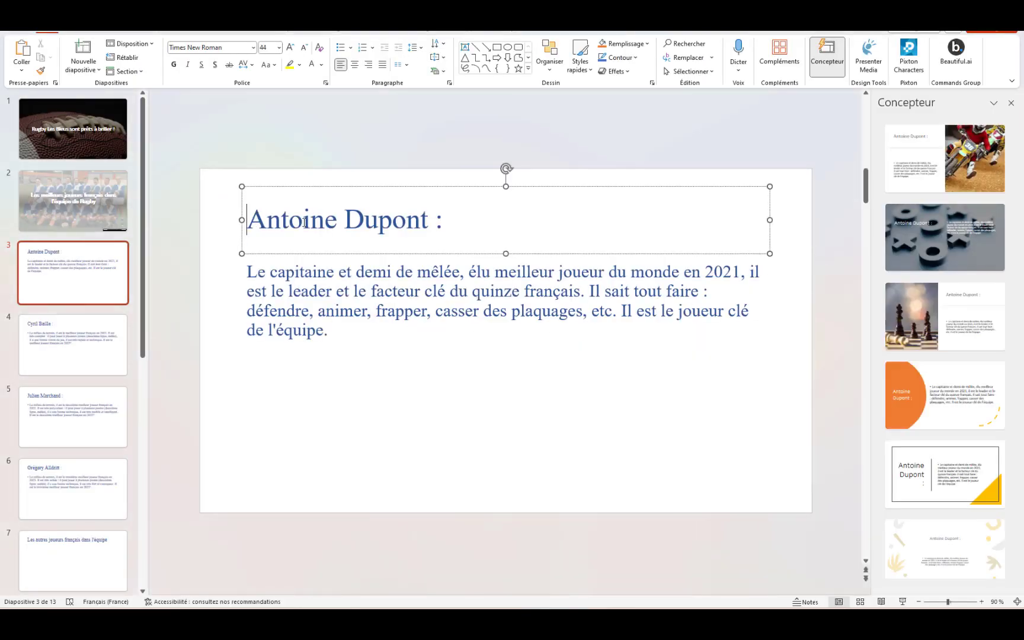
{"action": "left_click_drag", "start_coordinate": [251, 221], "coordinate": [429, 220]}
- Search Google for 'image rugby Antoine Dupont' using the pasted name
{"action": "type", "text": "im"}
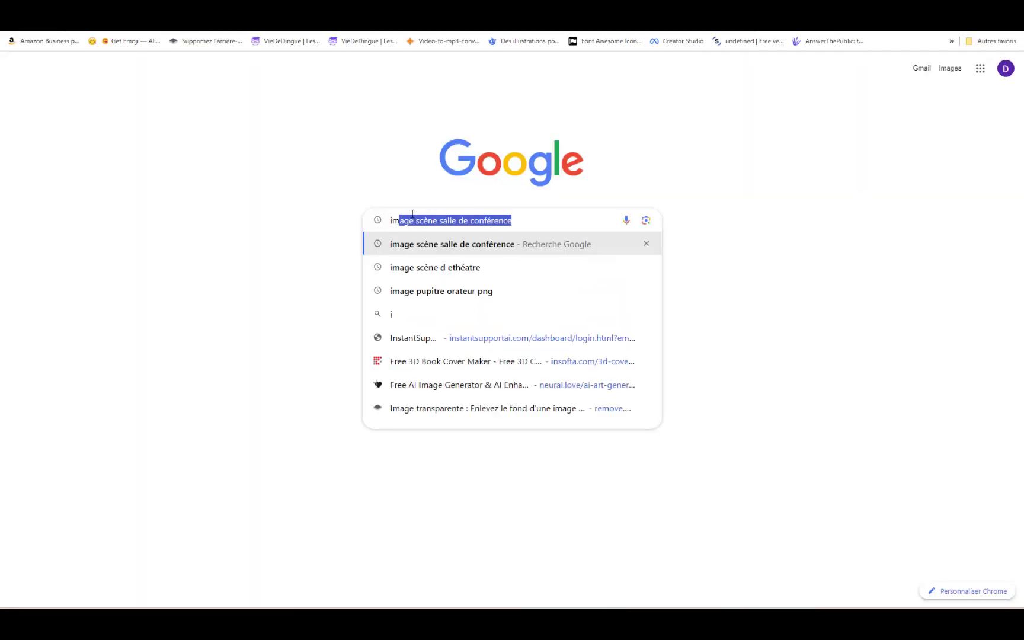
{"action": "type", "text": "age rugby"}
{"action": "right_click", "coordinate": [463, 215]}
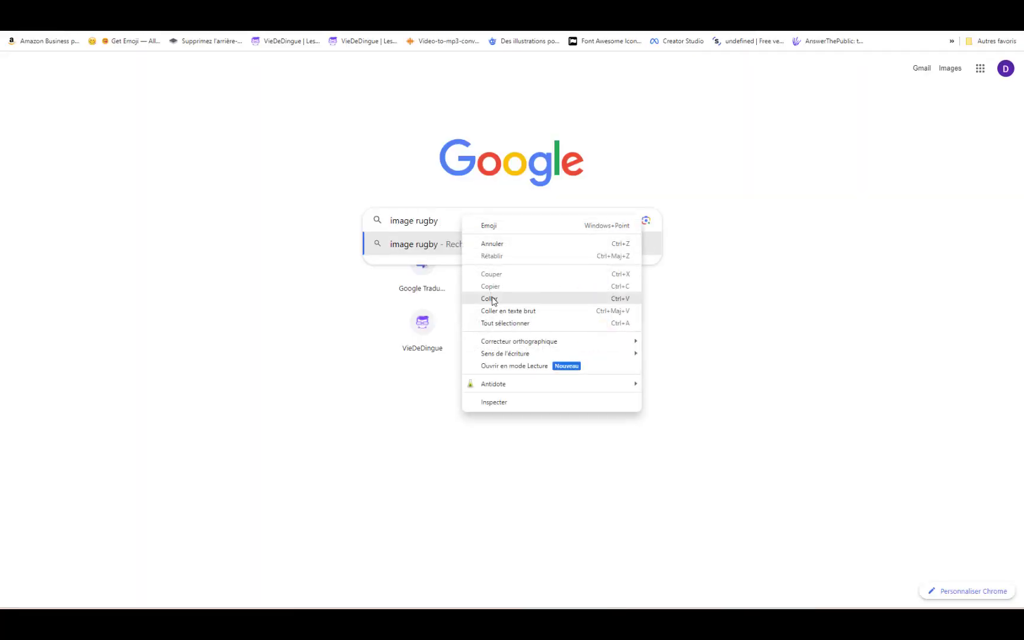
{"action": "left_click", "coordinate": [489, 298]}
{"action": "key", "text": "Return"}
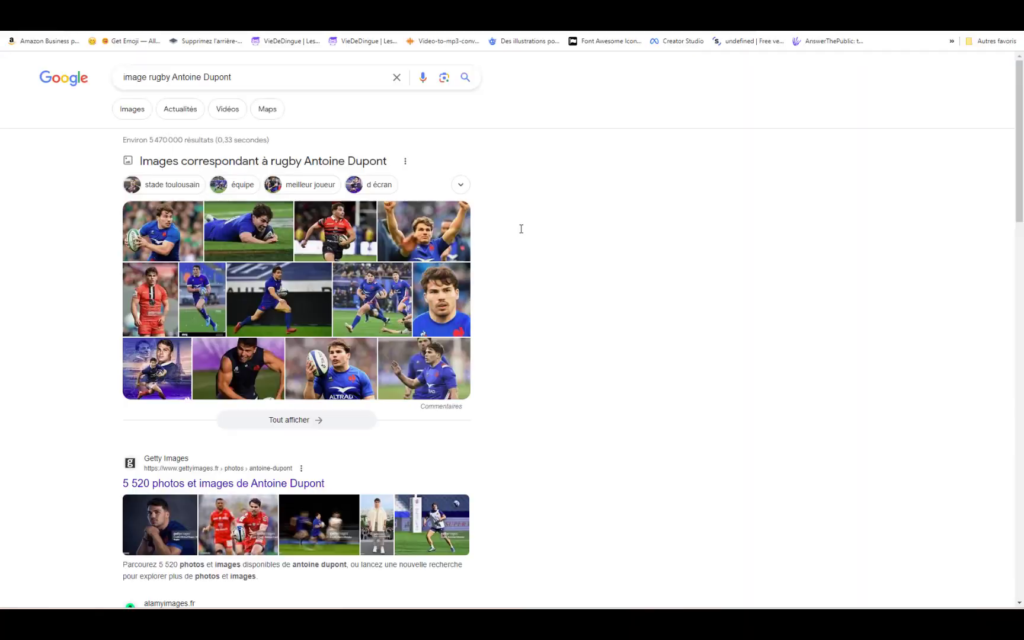
- Filter the image results to Creative Commons licences and copy the Flickr portrait of Dupont
{"action": "left_click", "coordinate": [320, 163]}
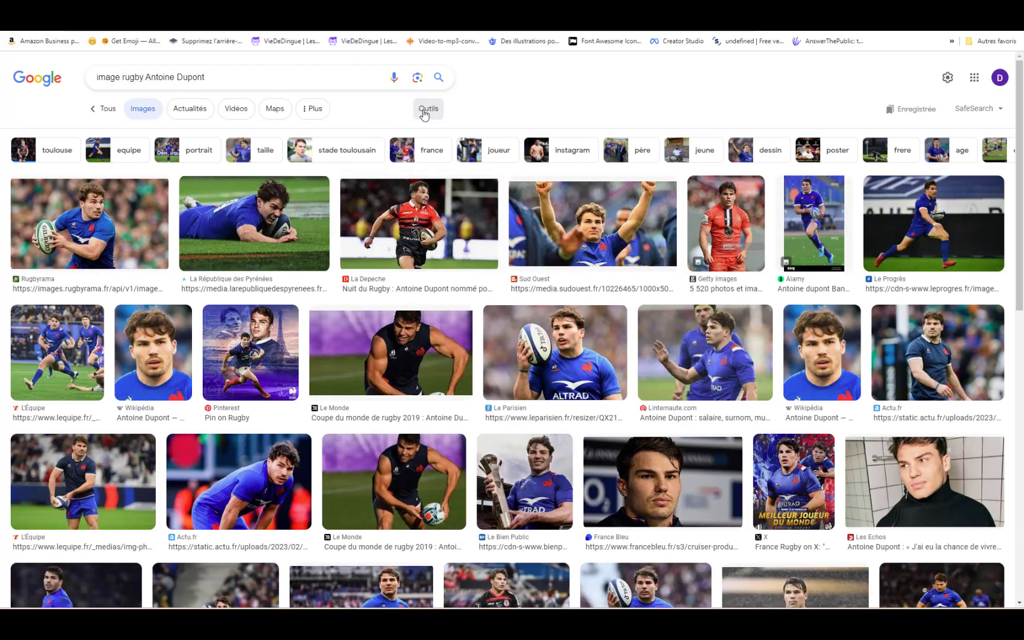
{"action": "left_click", "coordinate": [425, 113]}
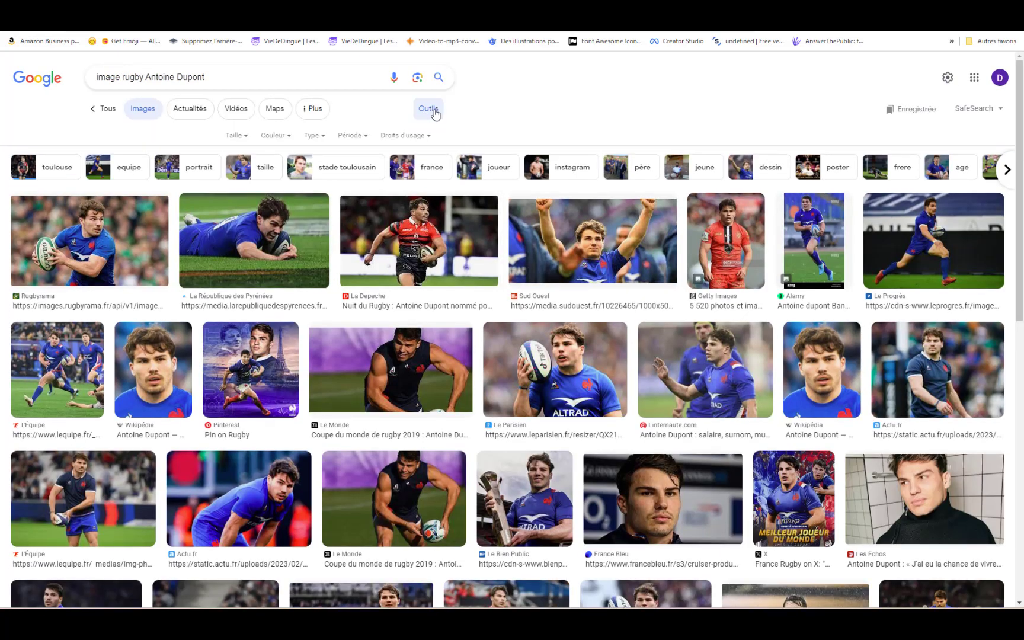
{"action": "left_click", "coordinate": [402, 138]}
{"action": "left_click", "coordinate": [414, 171]}
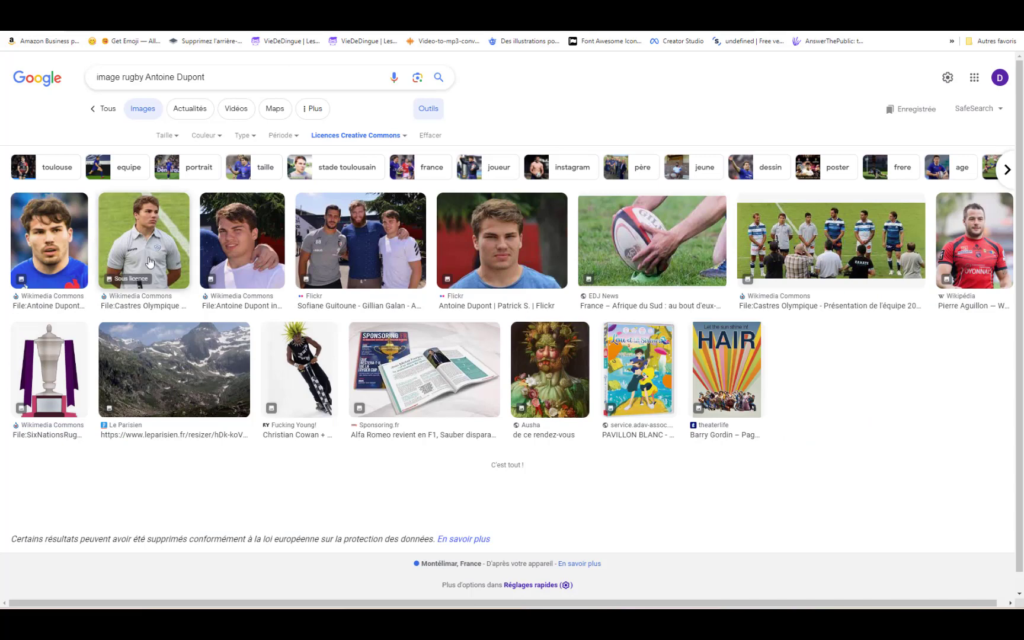
{"action": "right_click", "coordinate": [520, 245]}
{"action": "key", "text": "Escape"}
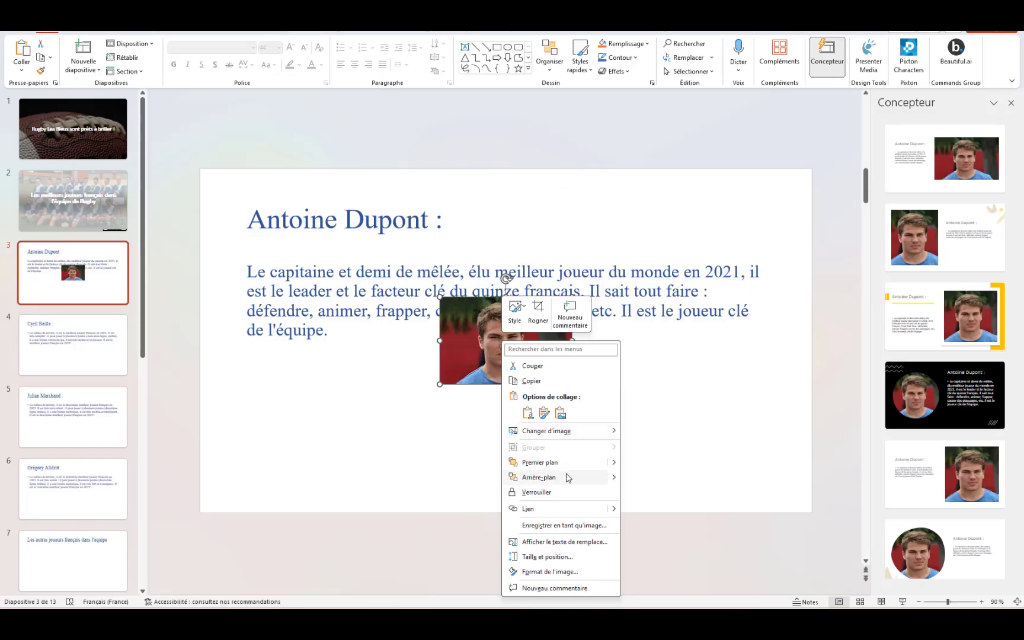
{"action": "mouse_move", "coordinate": [539, 477]}
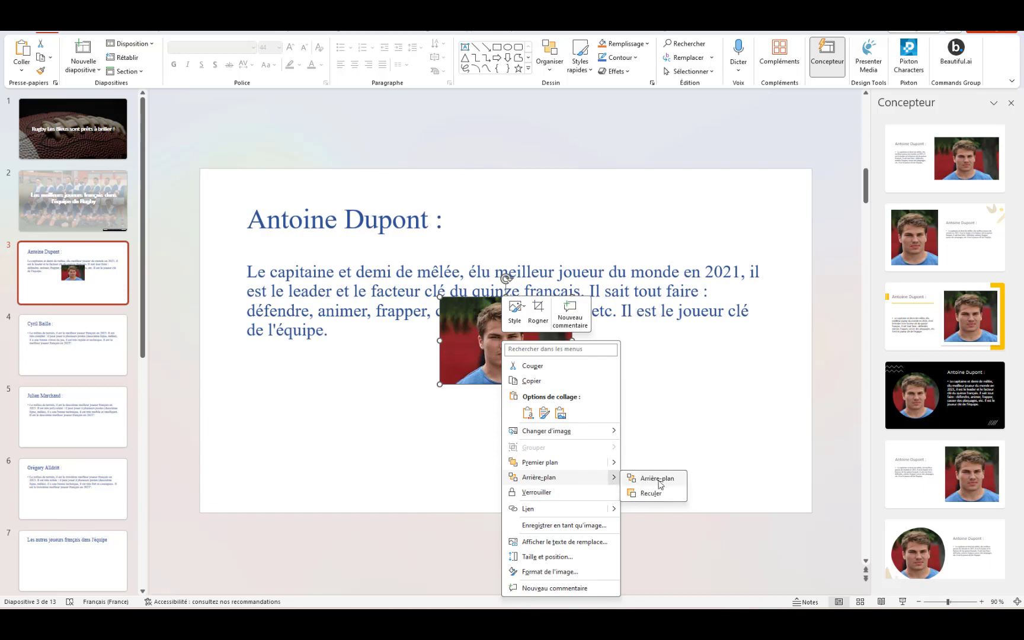
- Give Dupont's slide the dark Designer layout with his photo in a circle frame, keeping the paragraph bullet
{"action": "left_click", "coordinate": [937, 394]}
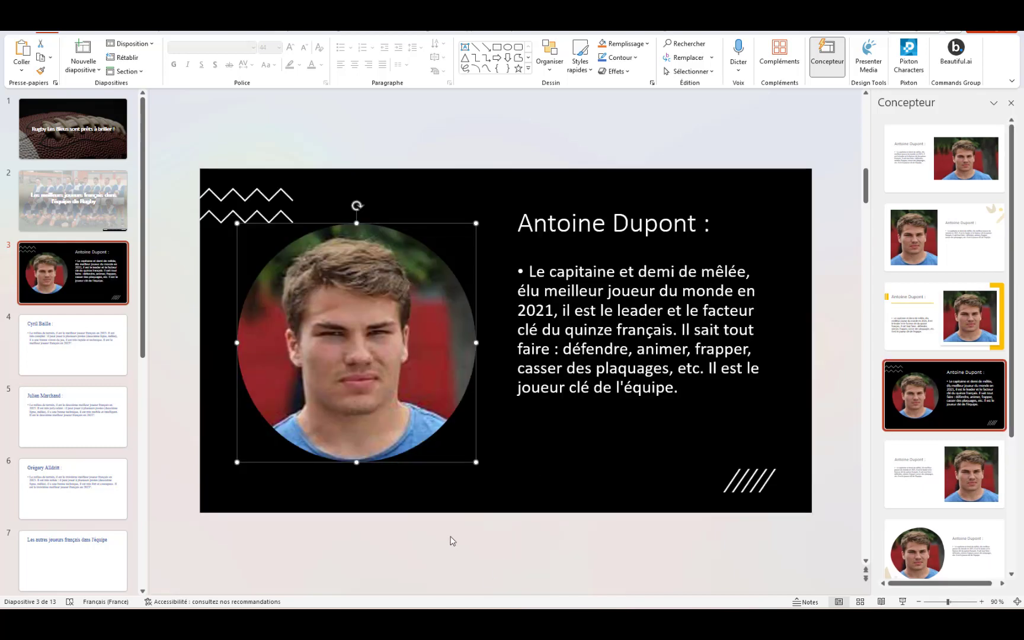
{"action": "left_click", "coordinate": [516, 482]}
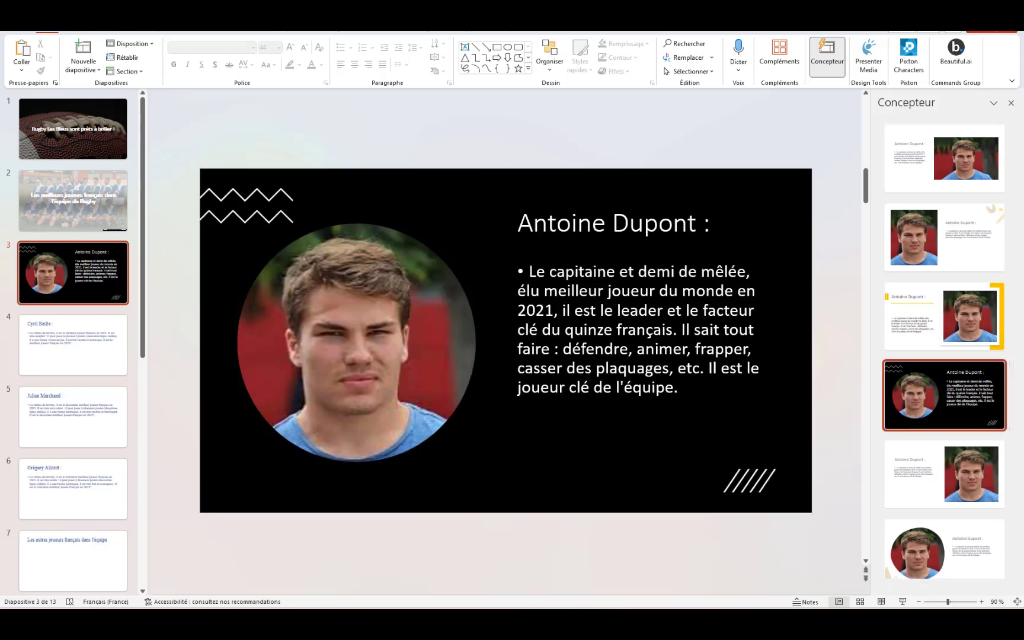
{"action": "left_click", "coordinate": [528, 271]}
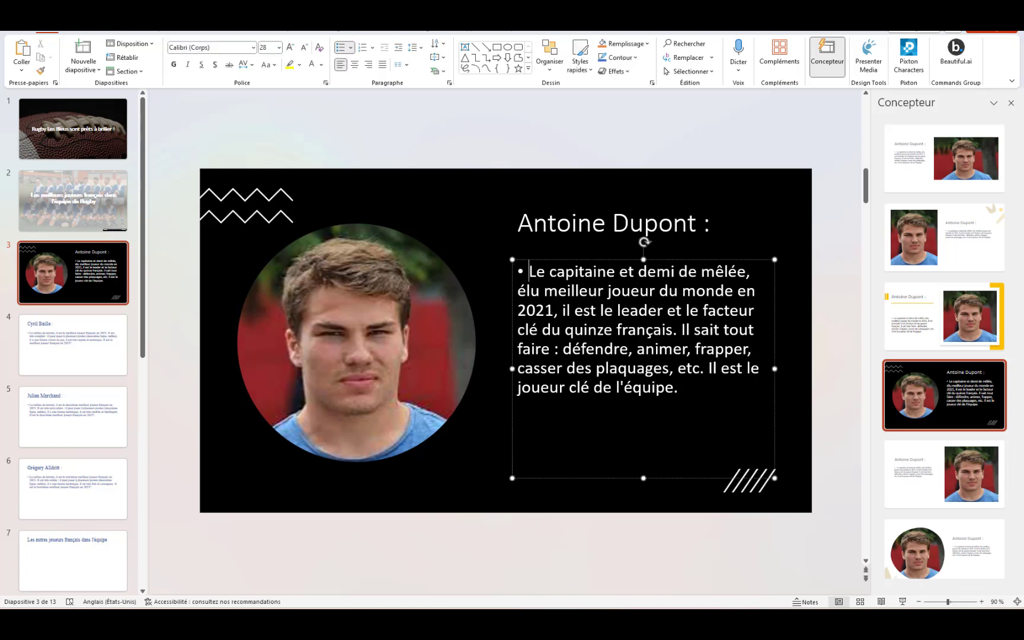
{"action": "key", "text": "BackSpace"}
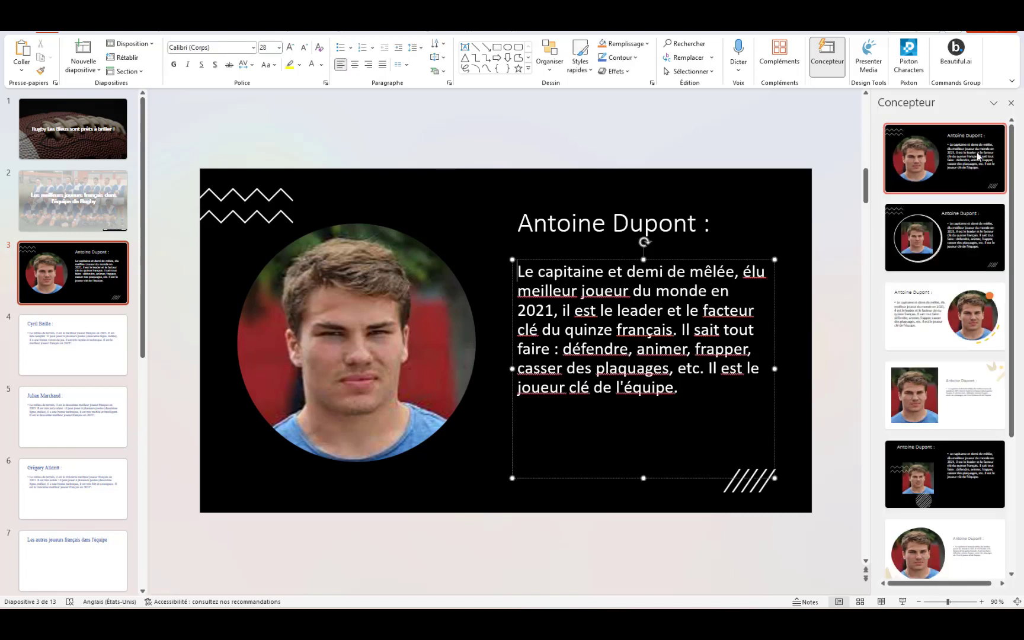
{"action": "left_click", "coordinate": [959, 167]}
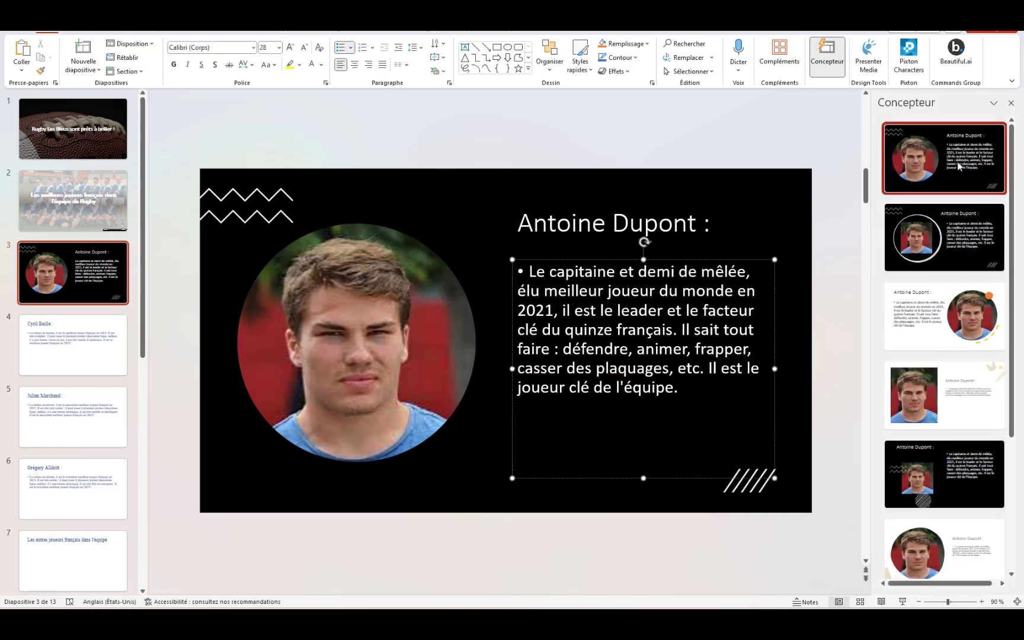
{"action": "left_click", "coordinate": [948, 247]}
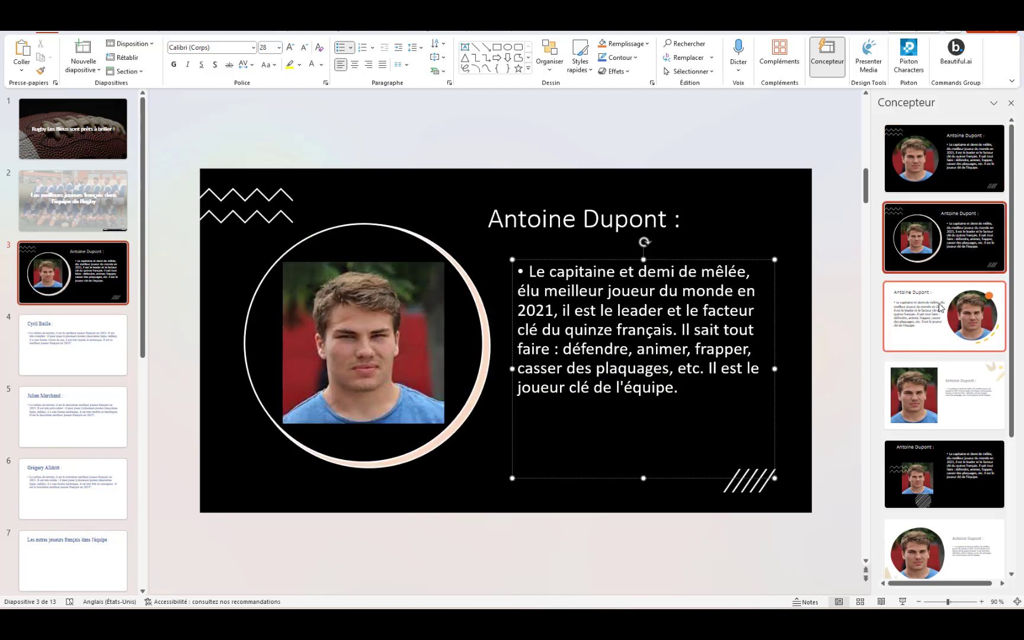
- Scroll through the slide thumbnails and open Cyril Baille's slide
{"action": "scroll", "coordinate": [960, 466], "scroll_direction": "down", "scroll_amount": 3}
{"action": "scroll", "coordinate": [960, 466], "scroll_direction": "down", "scroll_amount": 1}
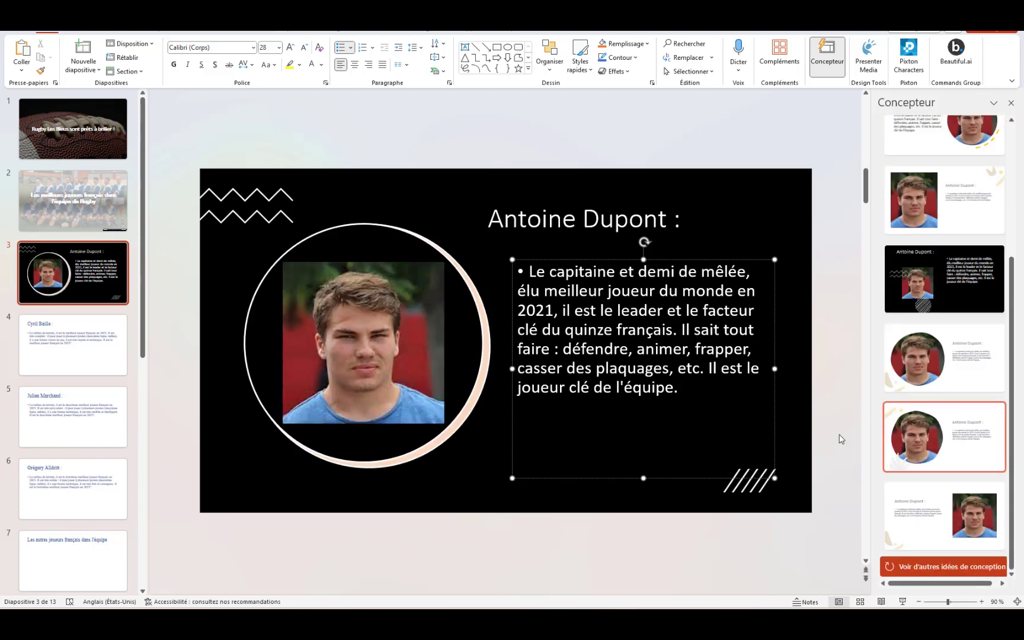
{"action": "scroll", "coordinate": [637, 425], "scroll_direction": "down", "scroll_amount": 1}
{"action": "scroll", "coordinate": [637, 424], "scroll_direction": "down", "scroll_amount": 5}
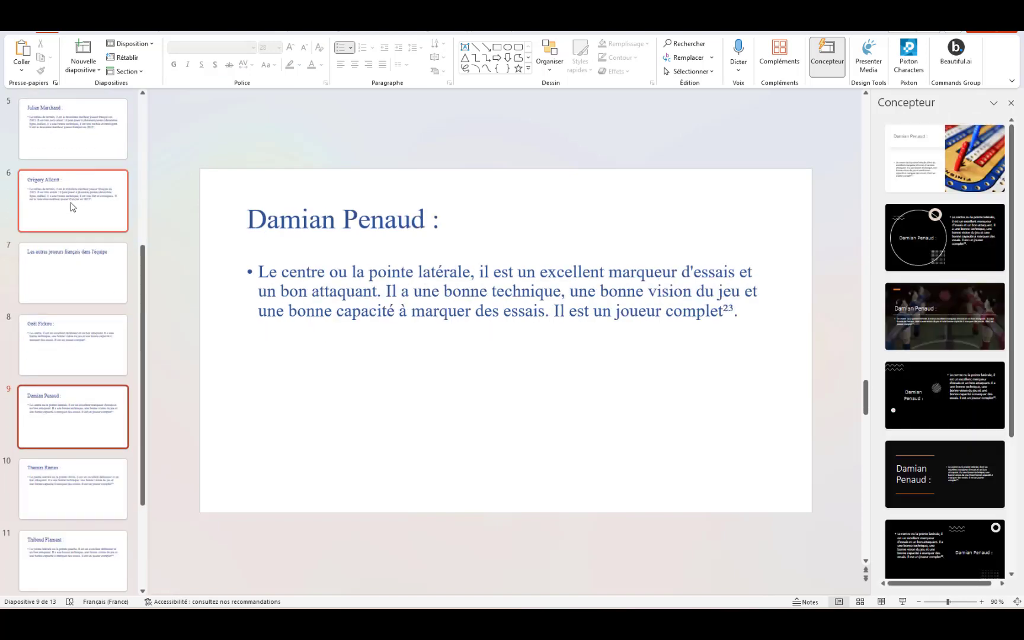
{"action": "scroll", "coordinate": [65, 213], "scroll_direction": "up", "scroll_amount": 2}
{"action": "left_click", "coordinate": [59, 204]}
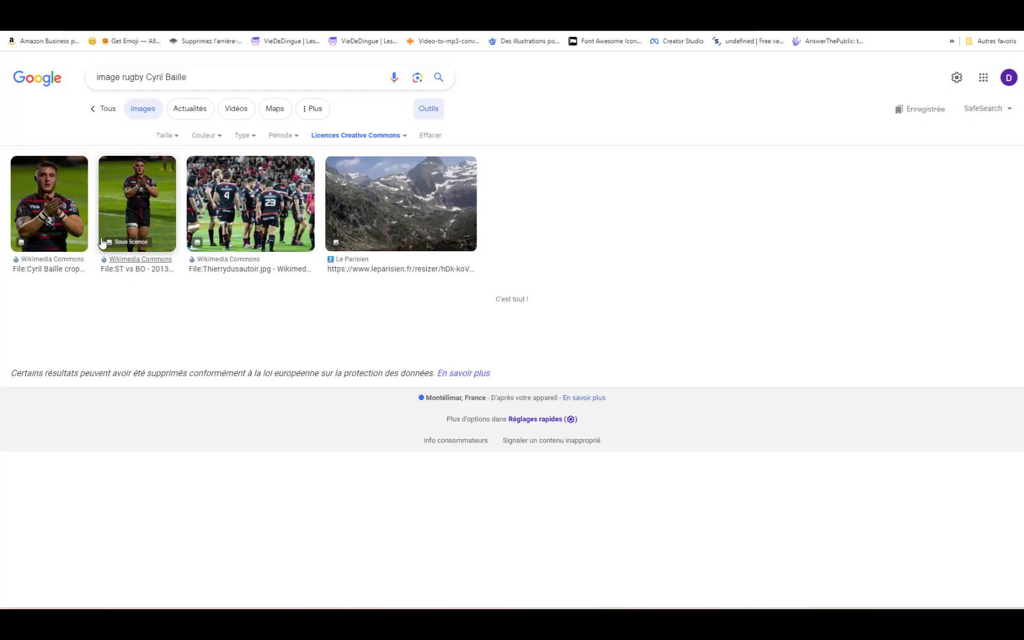
- Copy the second Creative Commons image of Cyril Baille from the results
{"action": "right_click", "coordinate": [122, 201]}
{"action": "left_click", "coordinate": [146, 312]}
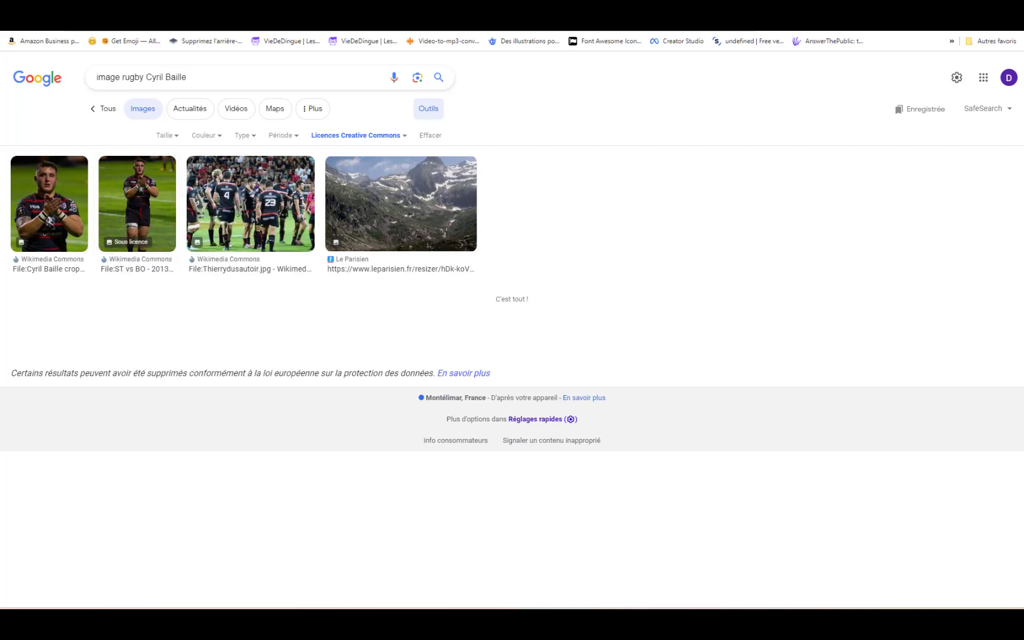